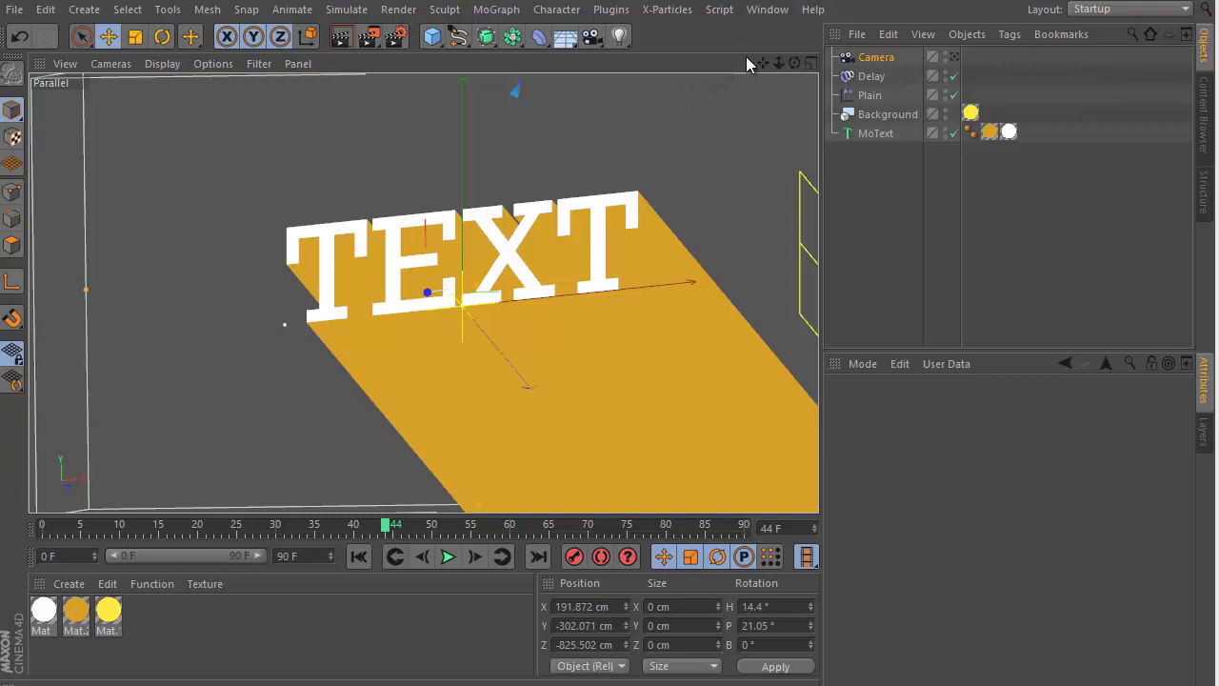
# Step: Open the Layout dropdown at the top right to see the available layouts
pyautogui.click(1121, 11)
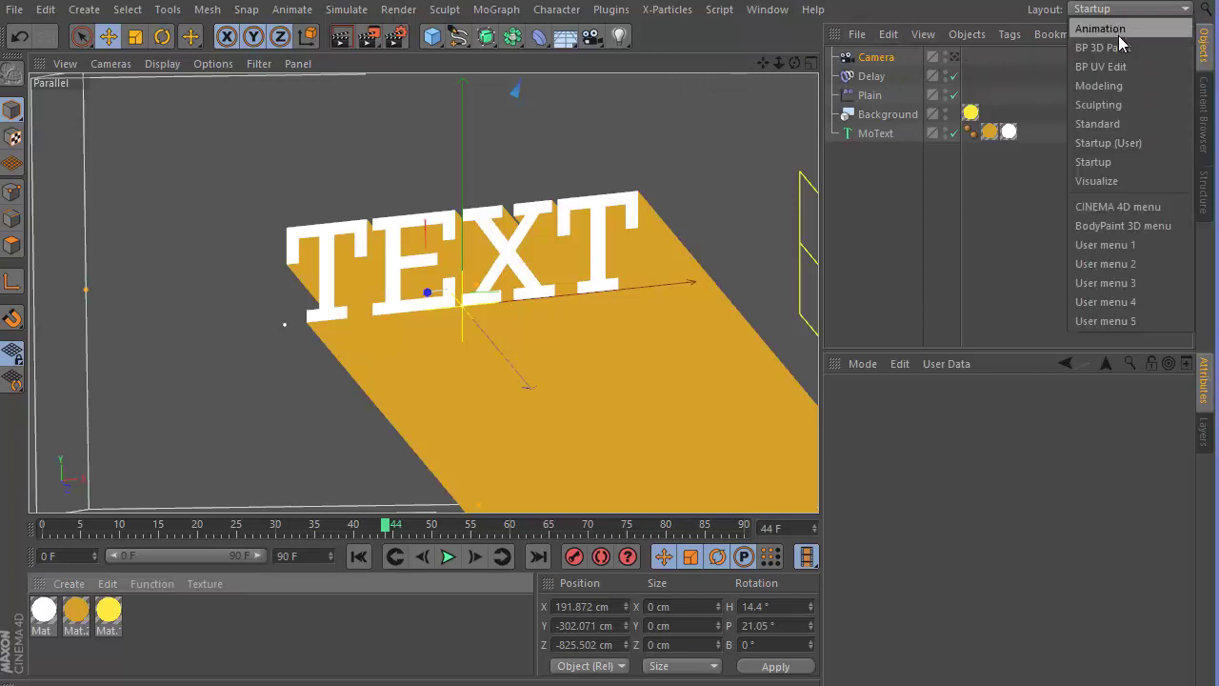
# Step: Reload the Startup layout, then set the top command toolbar to Medium Icons
pyautogui.click(1105, 163)
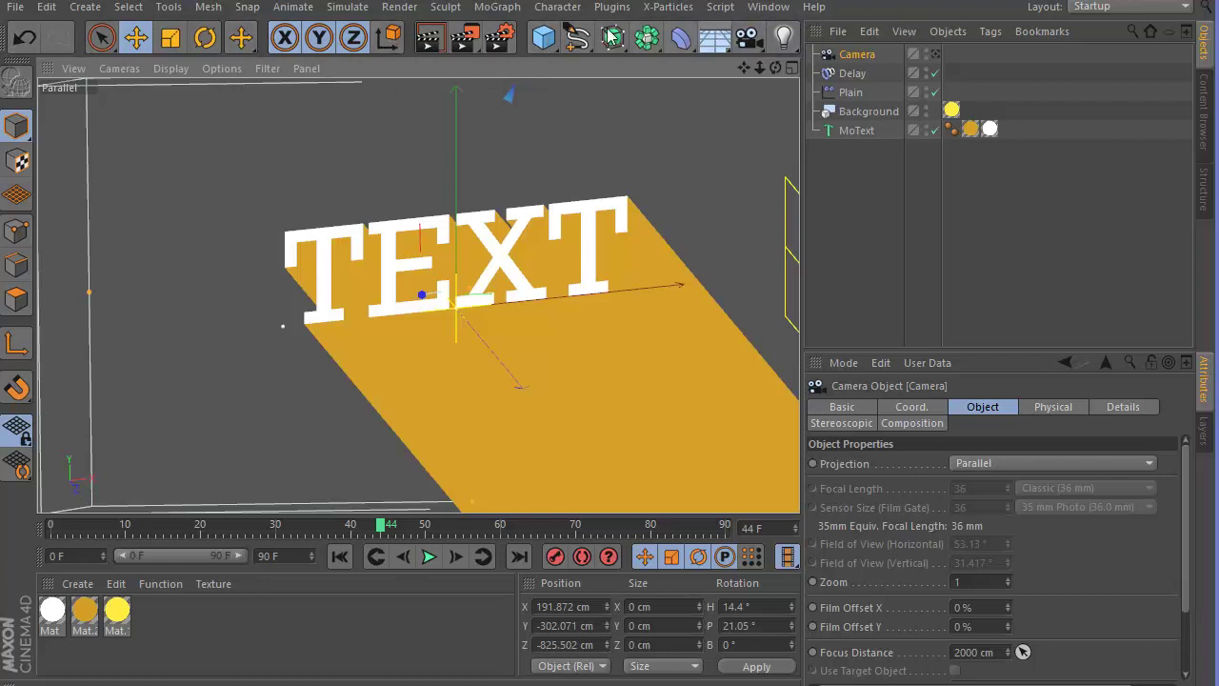
pyautogui.rightClick(550, 36)
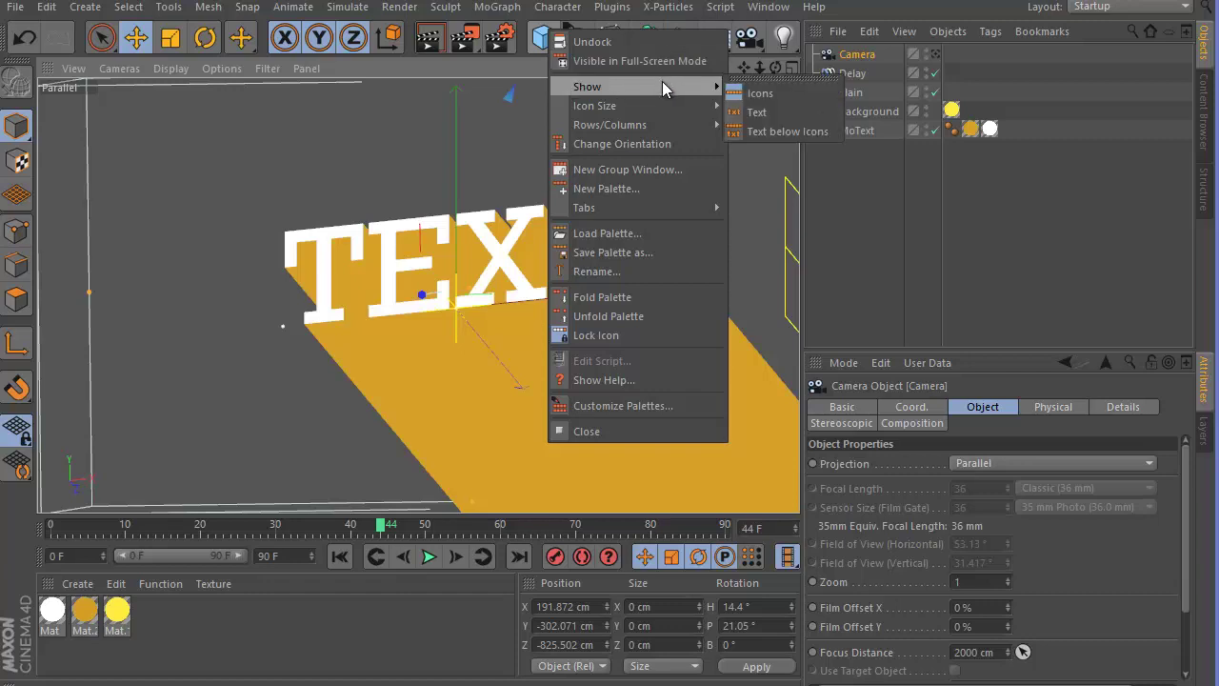
pyautogui.moveTo(630, 105)
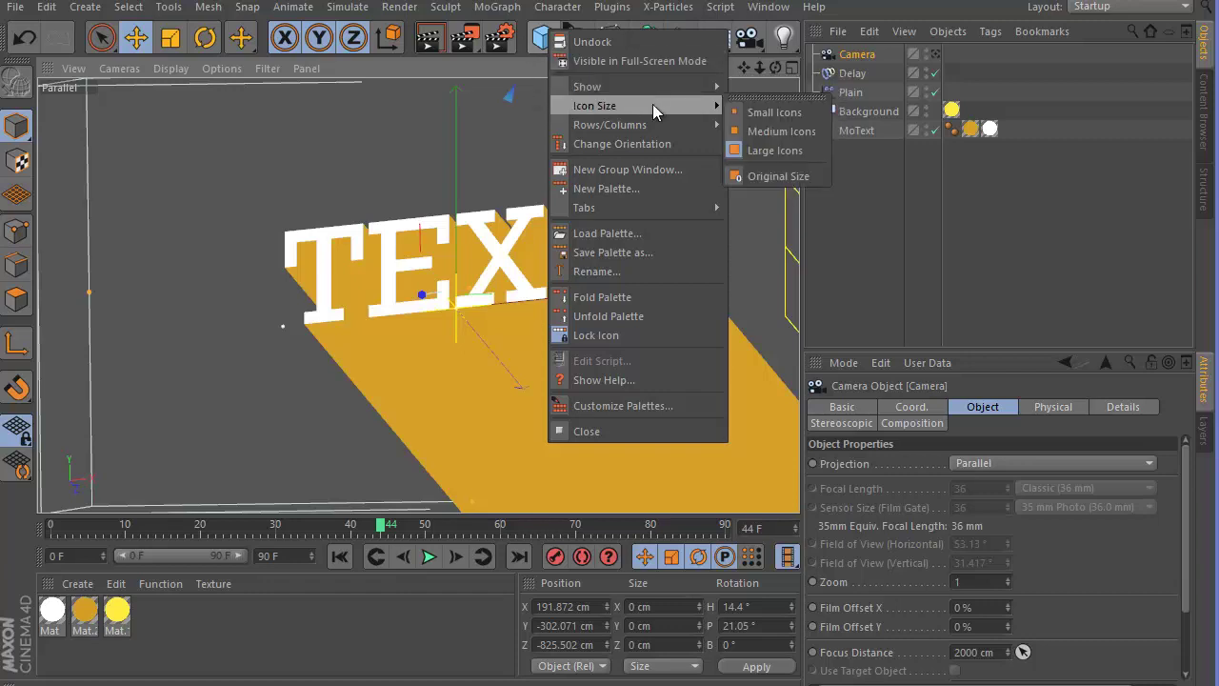
pyautogui.click(782, 131)
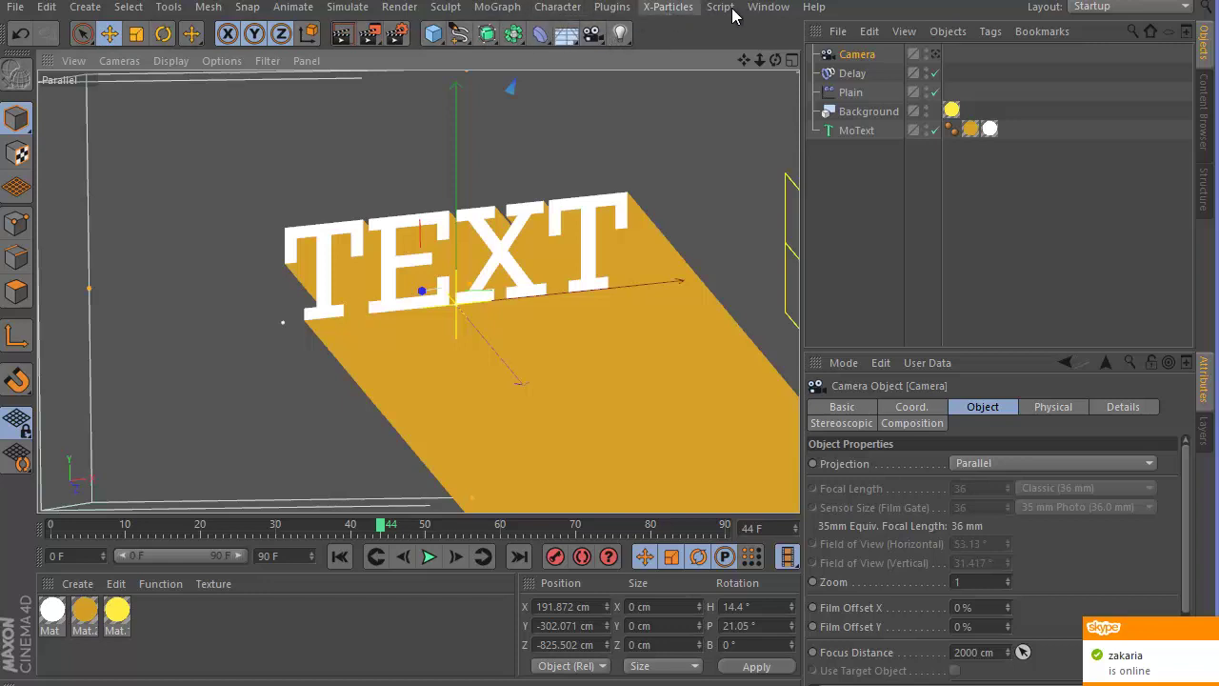
# Step: In Customize Commands, filter for 'psr' and add Reset PSR to the top toolbar
pyautogui.click(768, 6)
pyautogui.moveTo(843, 36)
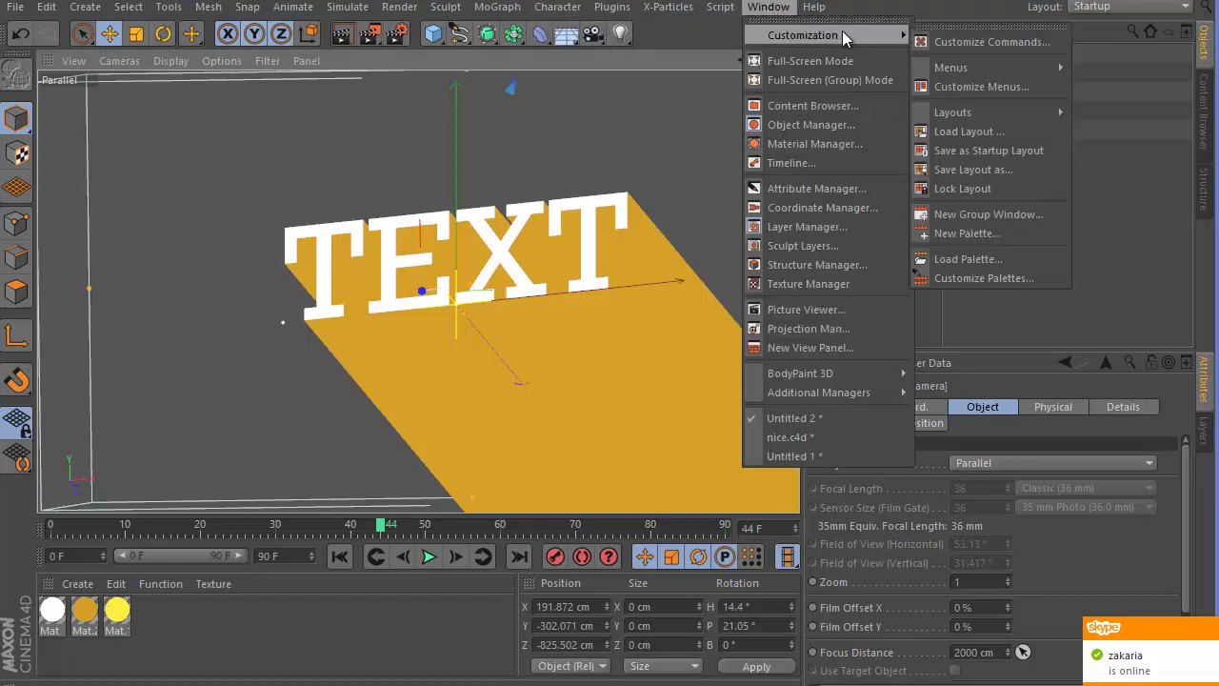
pyautogui.click(985, 41)
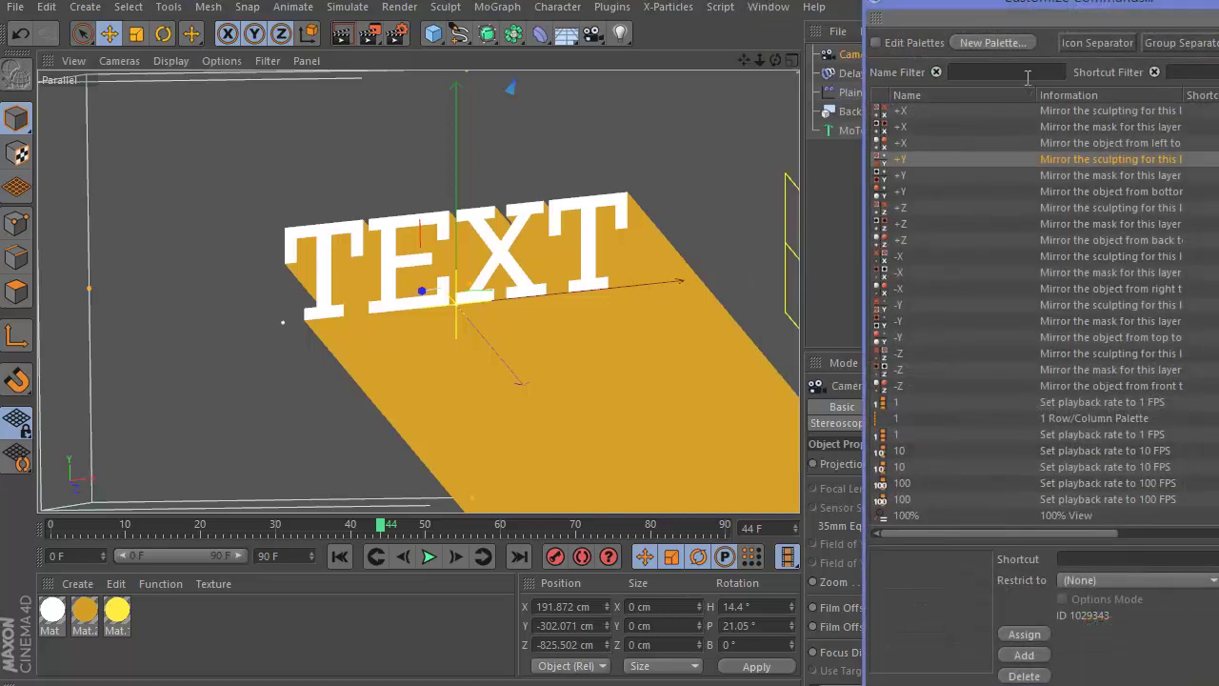
pyautogui.write('psr')
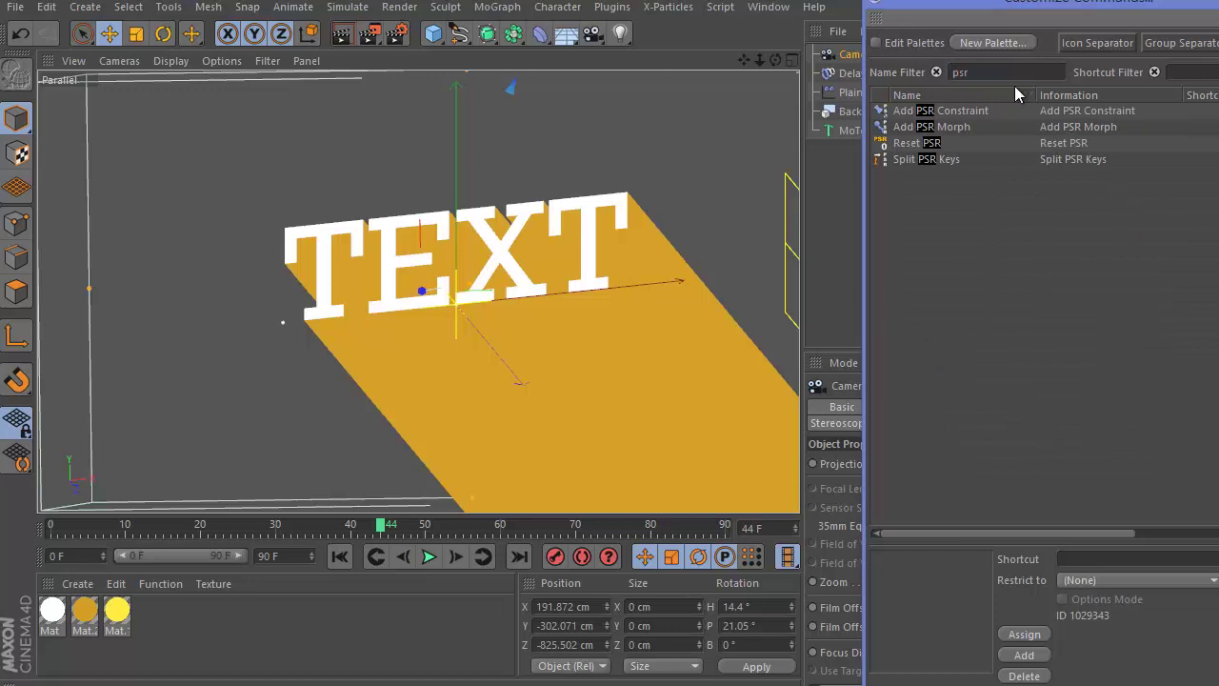
pyautogui.moveTo(924, 155); pyautogui.dragTo(788, 40)
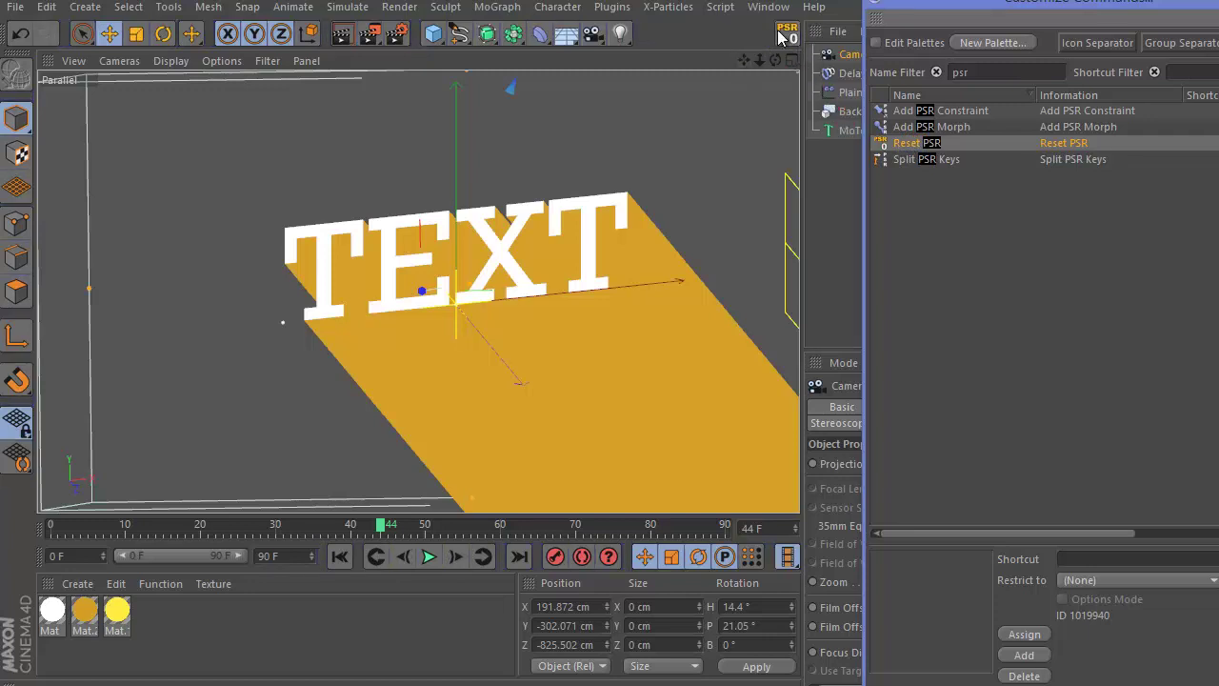
# Step: Filter for 'solo' and add MagicSolo to the toolbar beside Reset PSR
pyautogui.click(987, 73)
pyautogui.press('BackSpace')
pyautogui.write('solo')
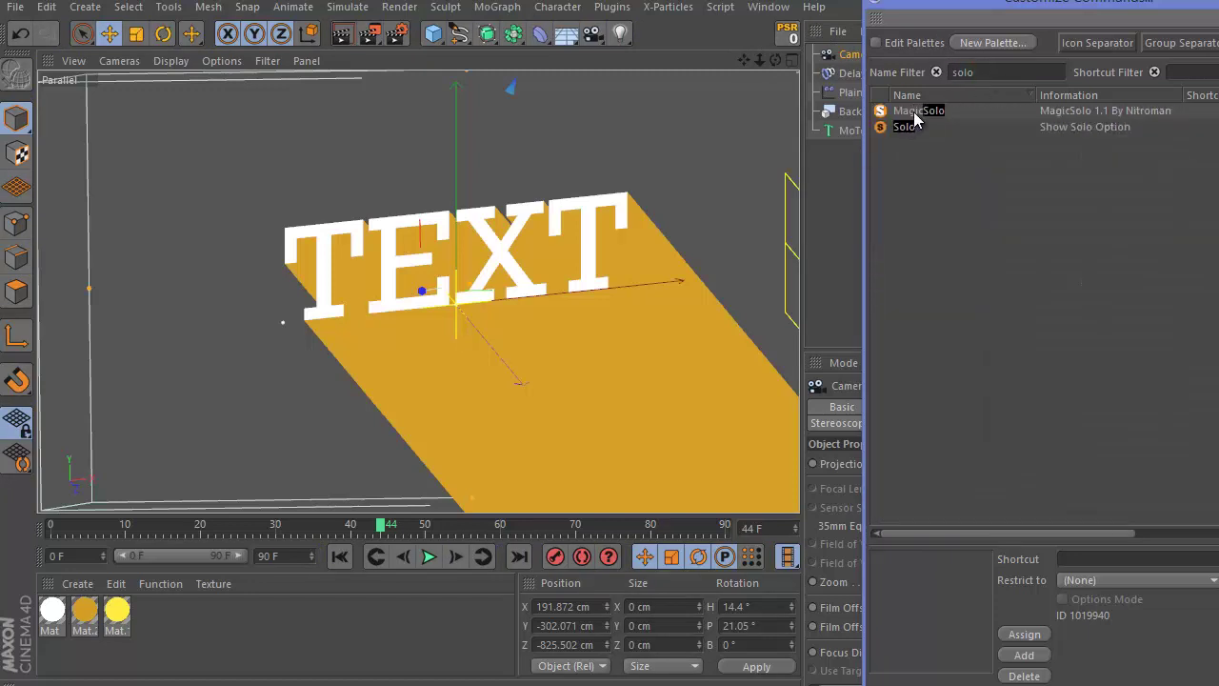
pyautogui.moveTo(916, 111)
pyautogui.mouseDown()
pyautogui.moveTo(802, 36)
pyautogui.moveTo(777, 48)
pyautogui.moveTo(768, 36)
pyautogui.mouseUp()
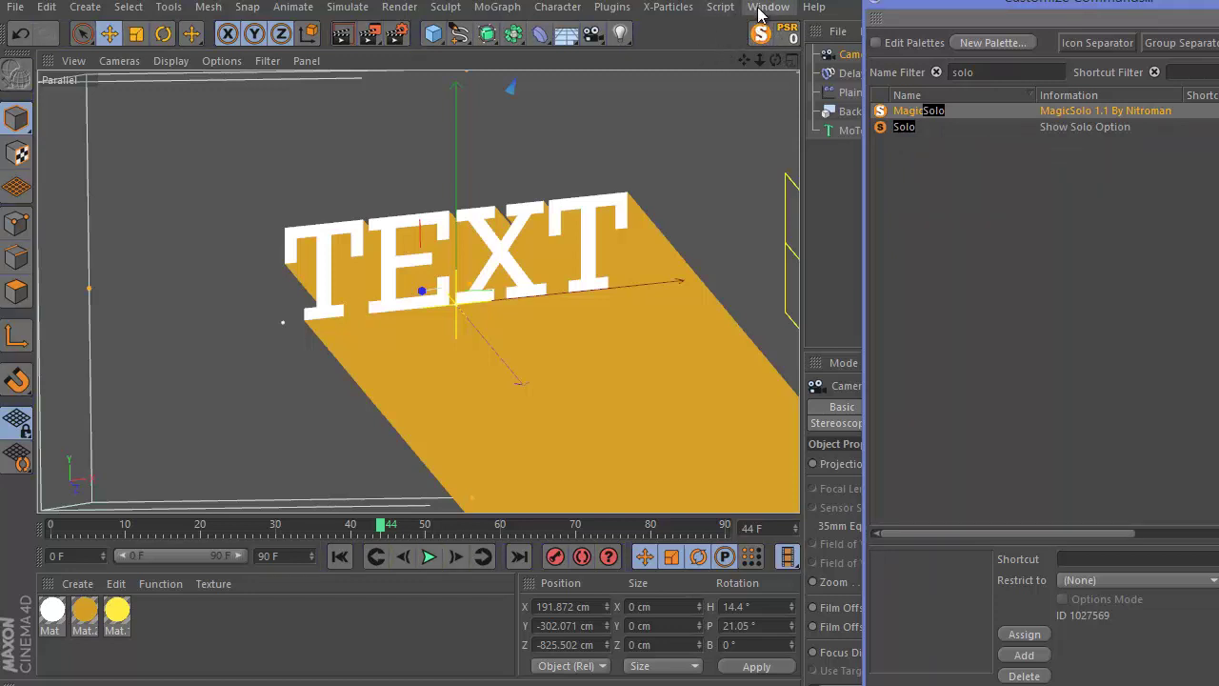
# Step: Filter for 'axis', add Axis Center to the toolbar, and close Customize Commands
pyautogui.doubleClick(1004, 75)
pyautogui.write('axis')
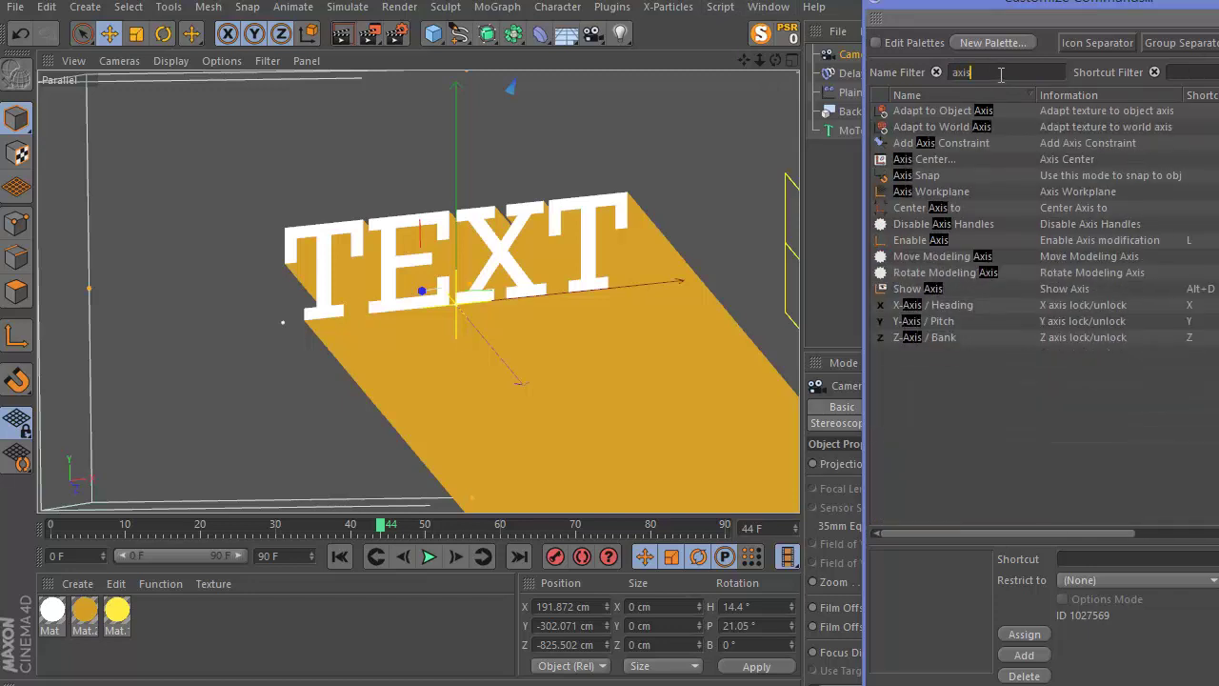
pyautogui.moveTo(924, 159); pyautogui.dragTo(739, 34)
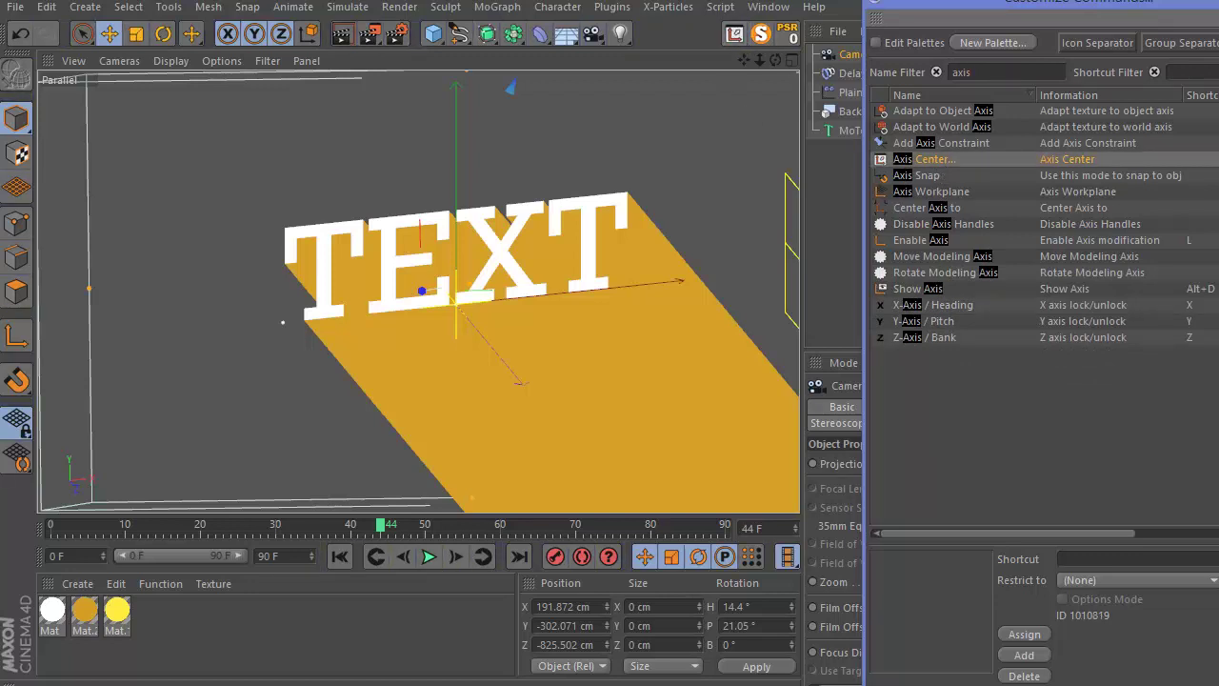
pyautogui.moveTo(1130, 12); pyautogui.dragTo(1057, 12)
pyautogui.click(1173, 5)
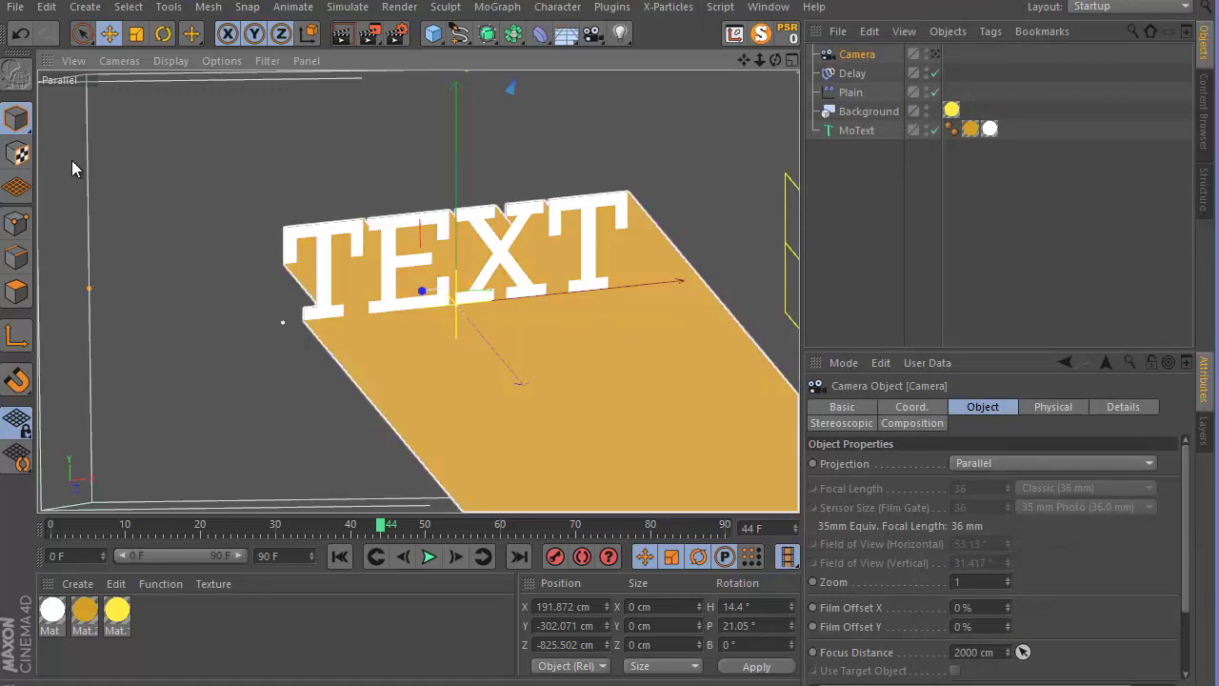
# Step: Set the left tool palette to Medium Icons
pyautogui.rightClick(28, 70)
pyautogui.moveTo(115, 116)
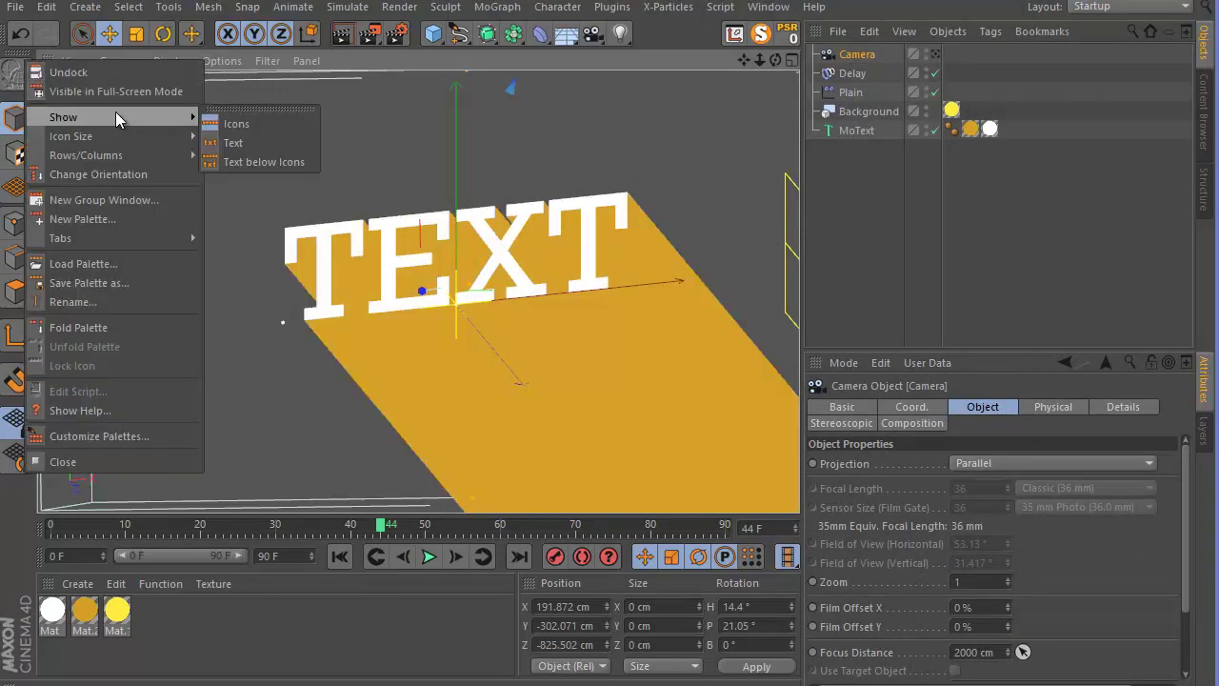
pyautogui.moveTo(159, 135)
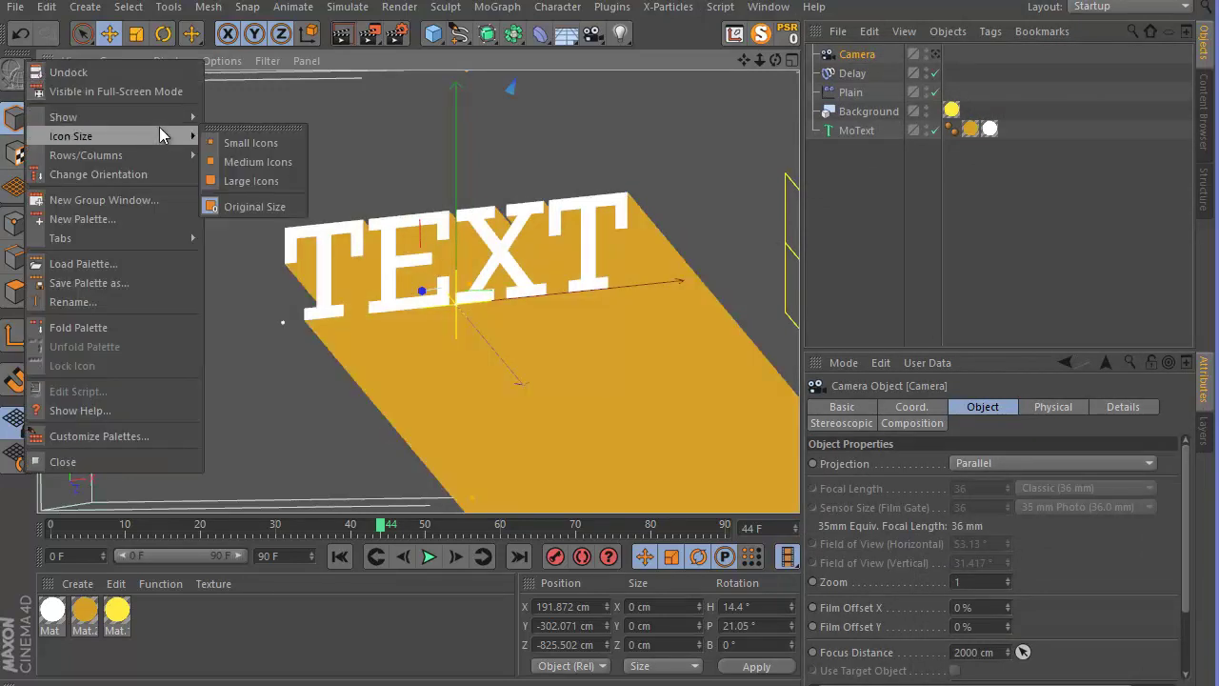
pyautogui.click(253, 165)
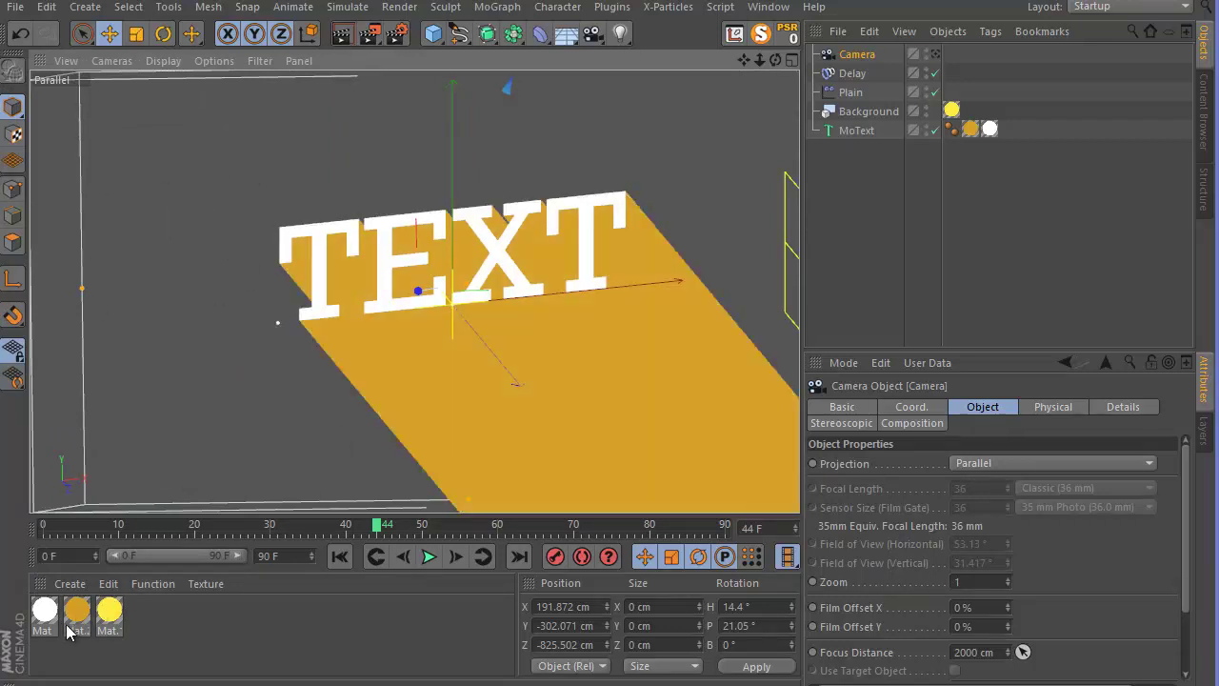
# Step: Check the Material Manager's menu without changes, resize the viewport, and deselect everything
pyautogui.click(107, 592)
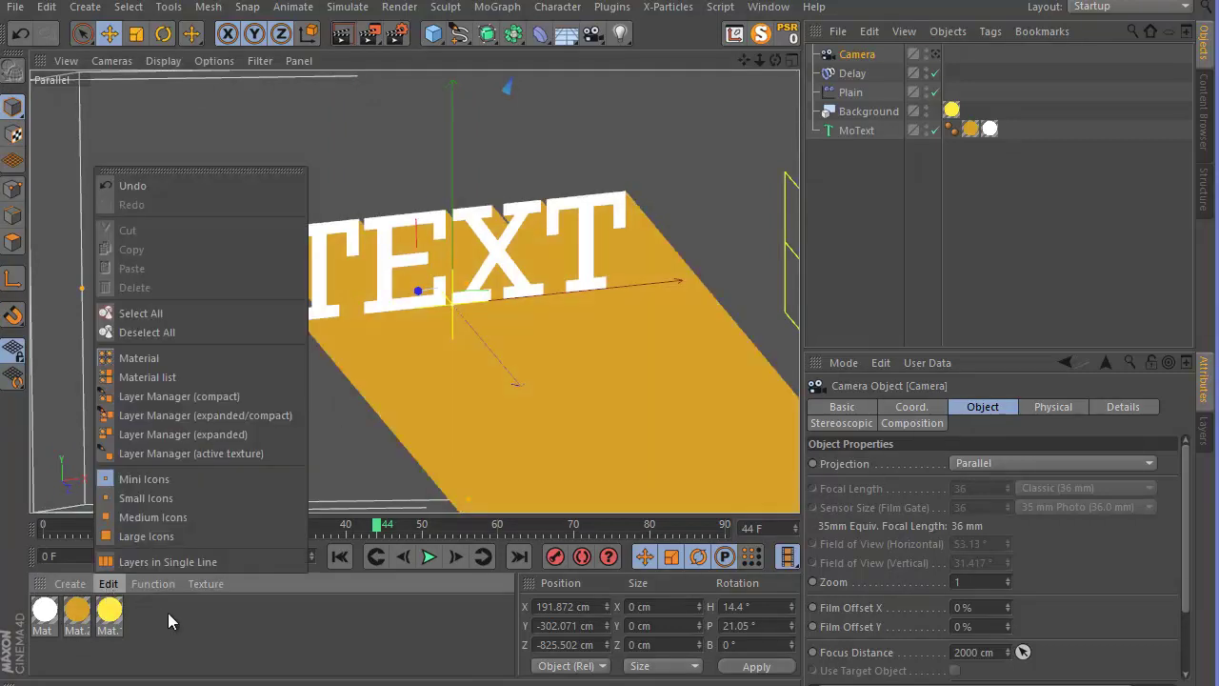
pyautogui.click(193, 645)
pyautogui.click(107, 583)
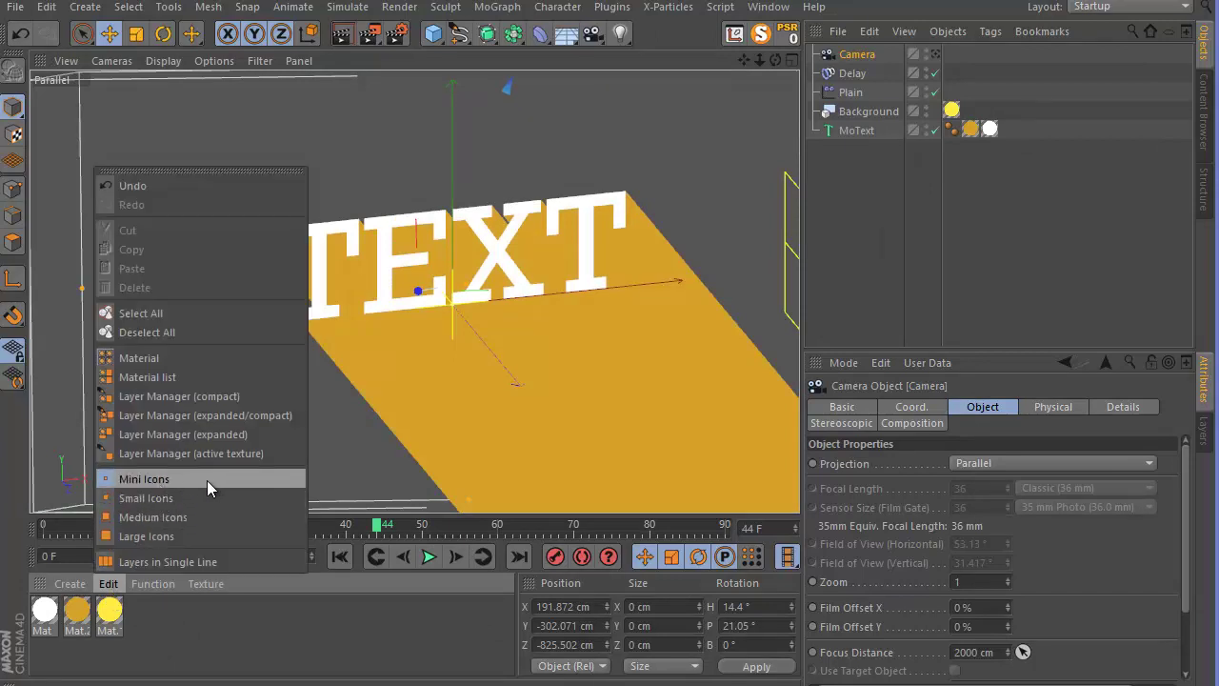
pyautogui.press('Escape')
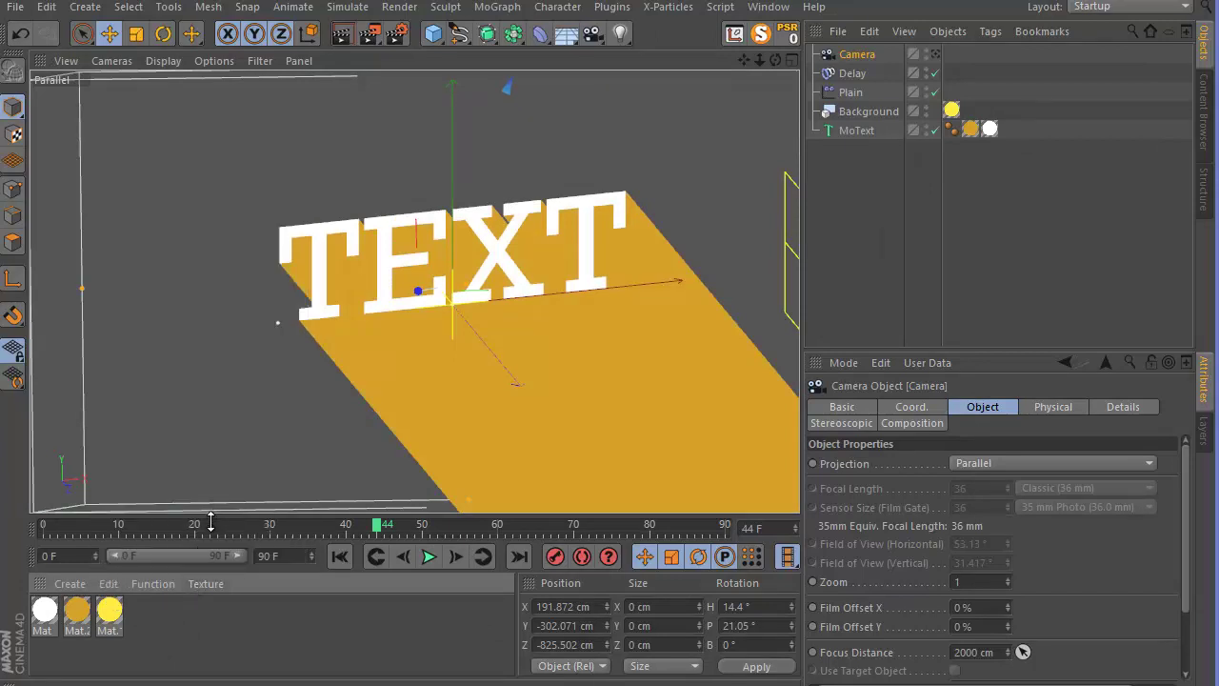
pyautogui.moveTo(210, 522)
pyautogui.mouseDown()
pyautogui.moveTo(212, 476)
pyautogui.moveTo(198, 555)
pyautogui.mouseUp()
pyautogui.click(226, 648)
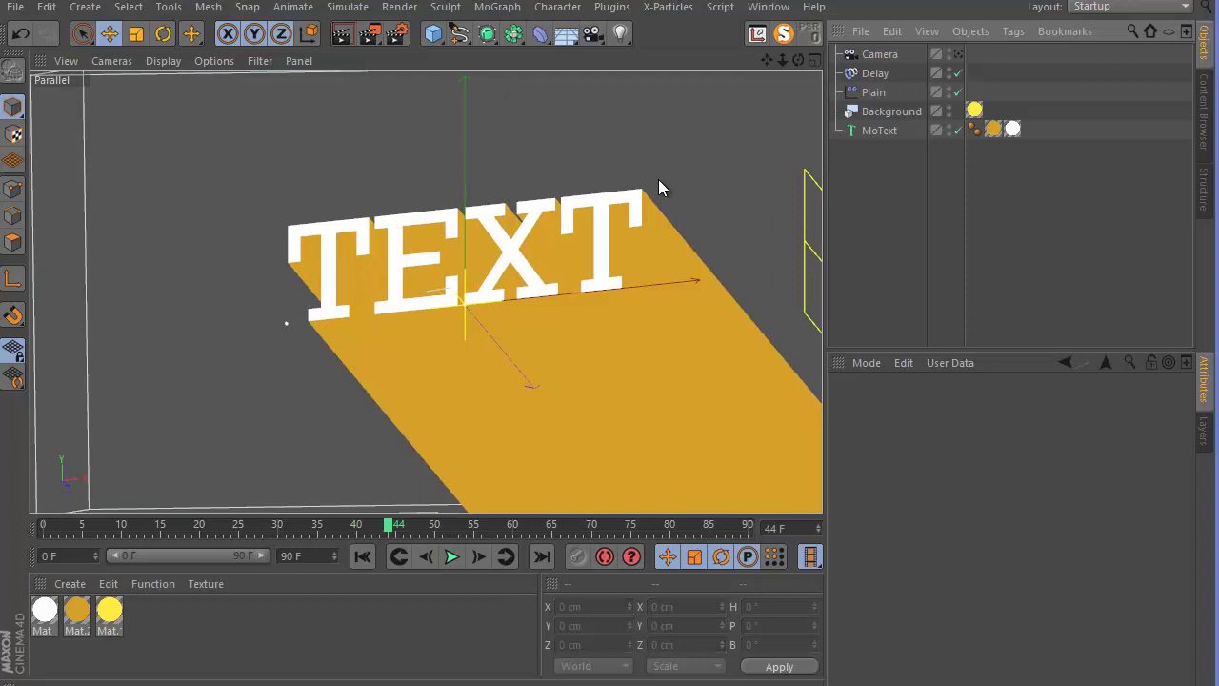
# Step: Widen the viewport, try Save Layout as... and cancel, then reopen Window > Customization
pyautogui.click(619, 179)
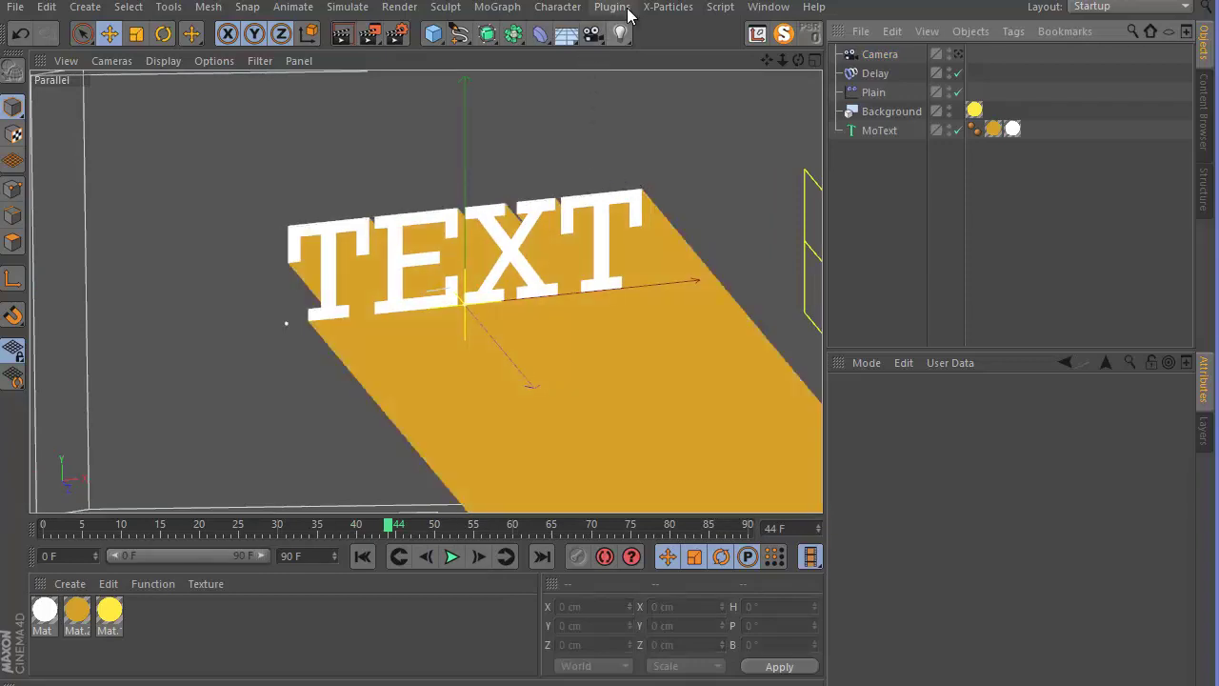
pyautogui.click(769, 9)
pyautogui.moveTo(802, 35)
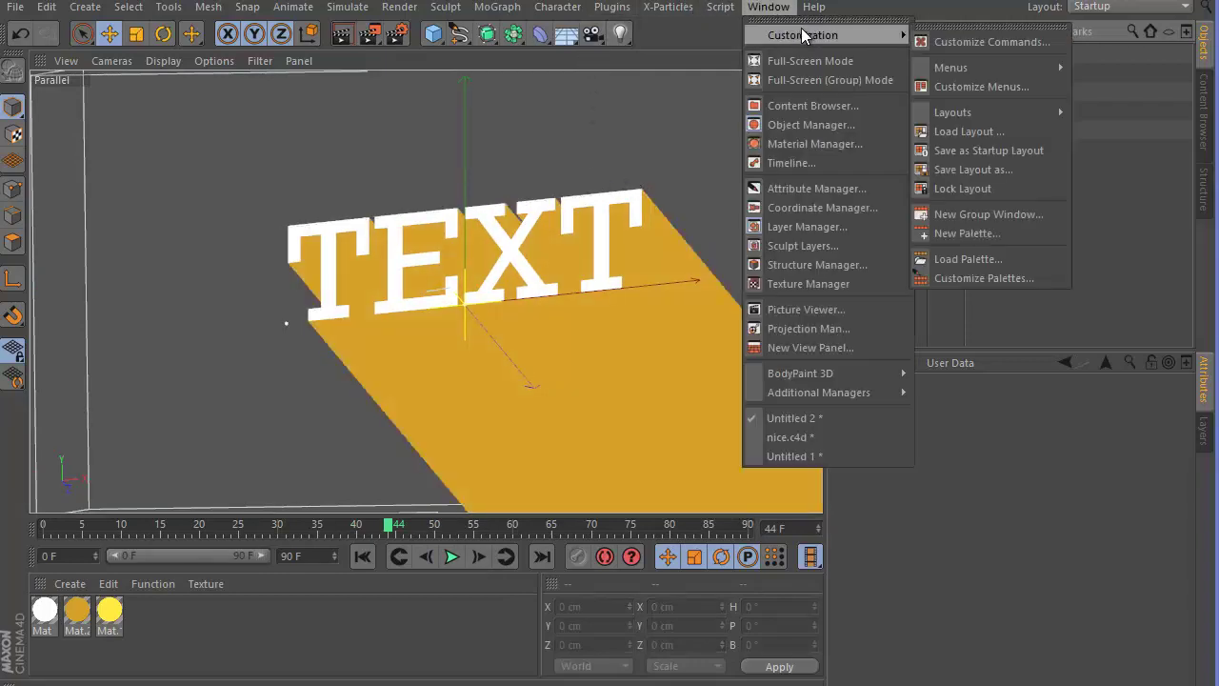
pyautogui.click(1014, 170)
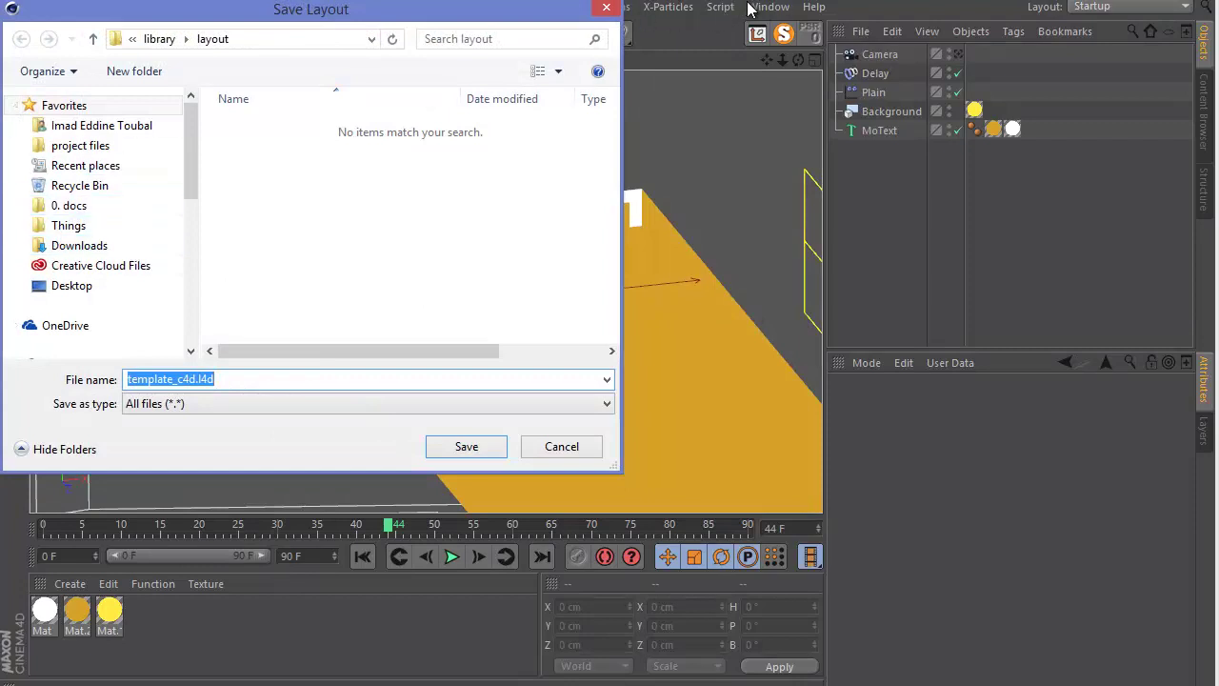
pyautogui.click(606, 8)
pyautogui.click(767, 6)
pyautogui.moveTo(845, 42)
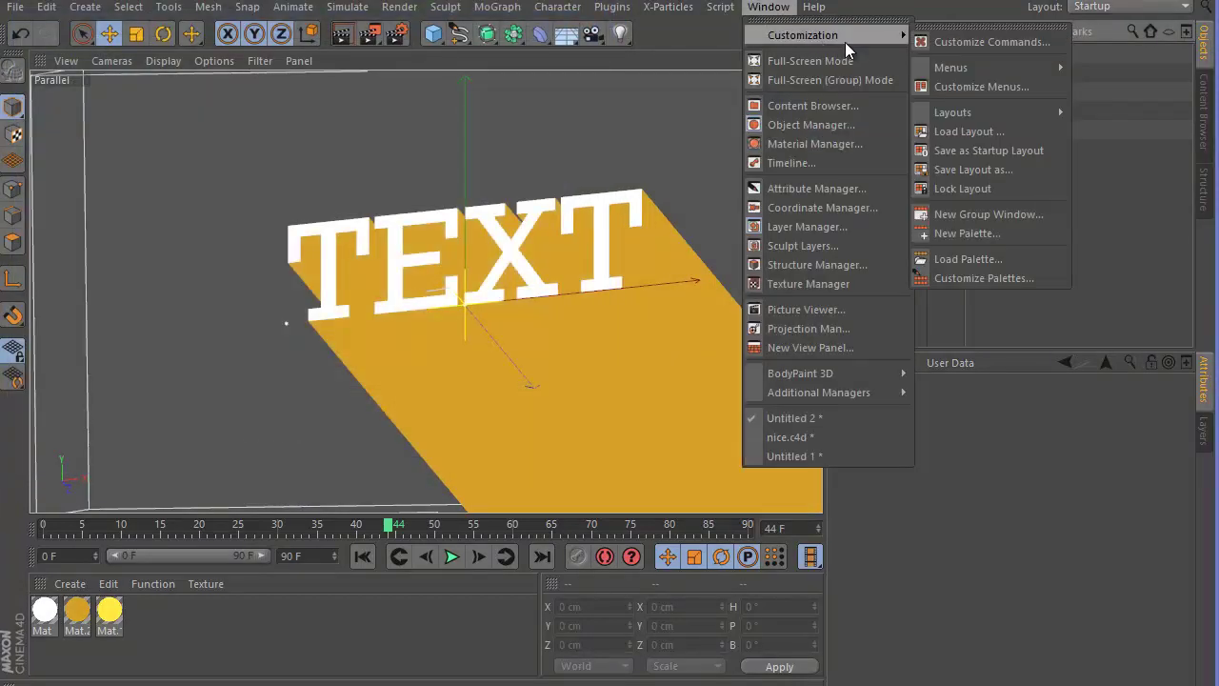
# Step: Save as Startup Layout, then save the layout as 'visualinteligence' on the Desktop
pyautogui.click(1034, 151)
pyautogui.click(757, 8)
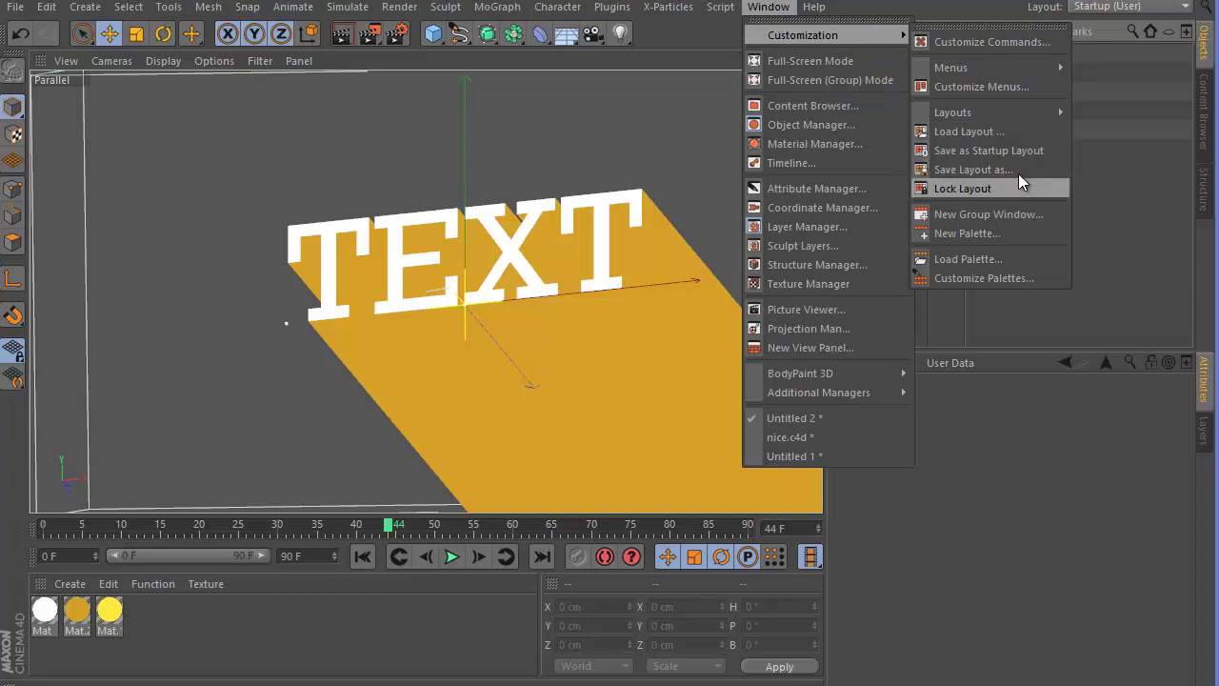
pyautogui.click(1018, 169)
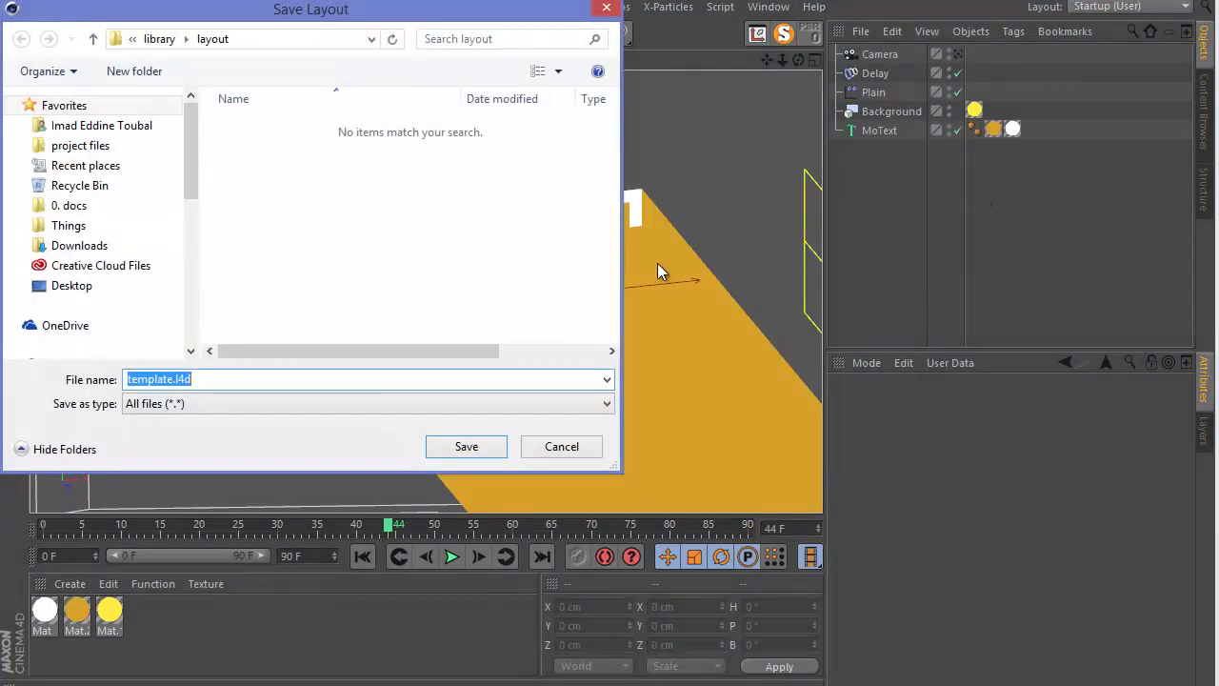
pyautogui.write('v')
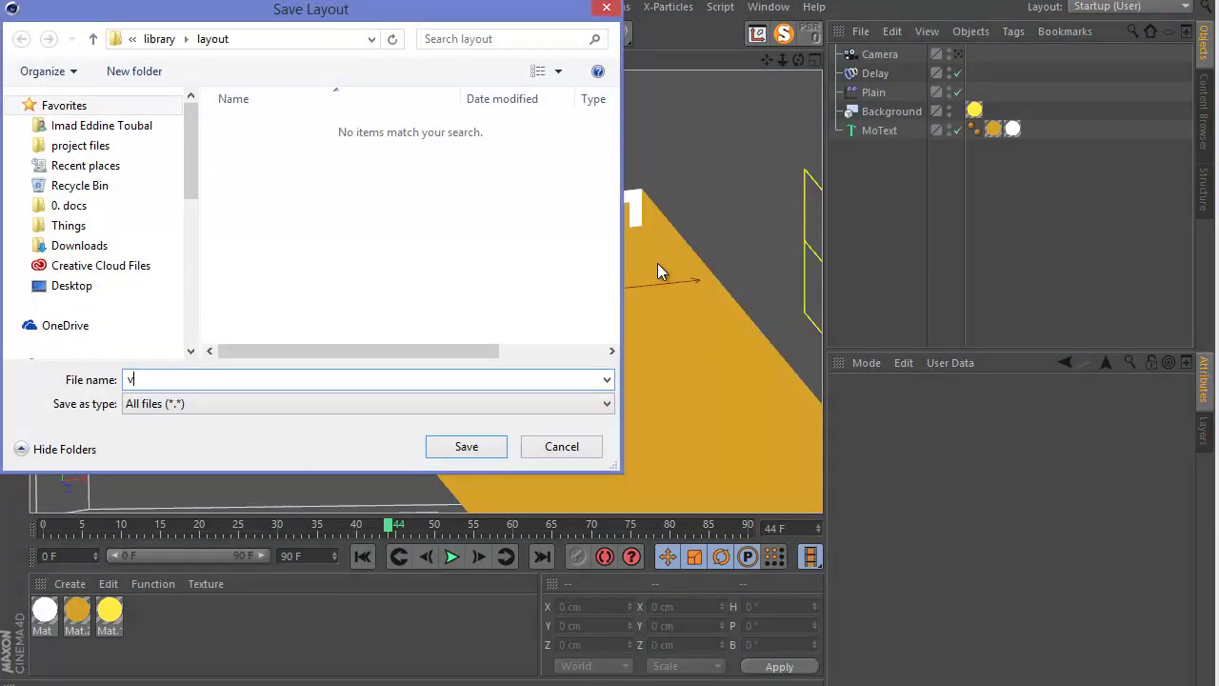
pyautogui.write('isualinteligence')
pyautogui.click(95, 287)
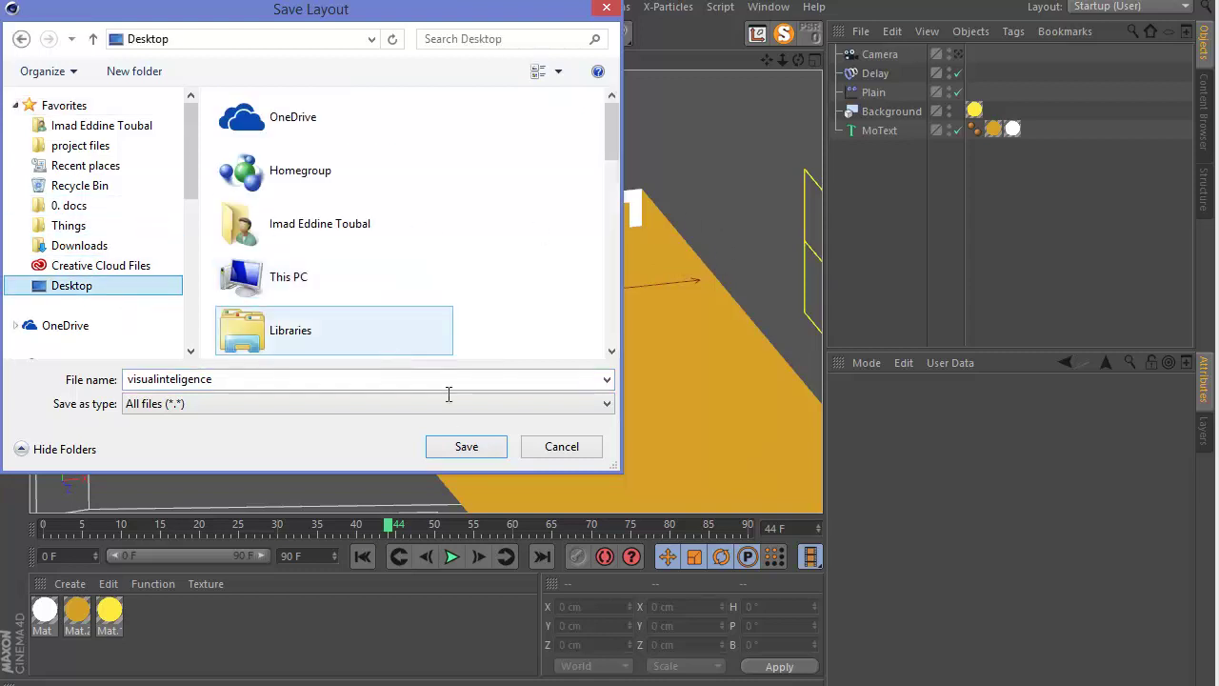
pyautogui.click(464, 448)
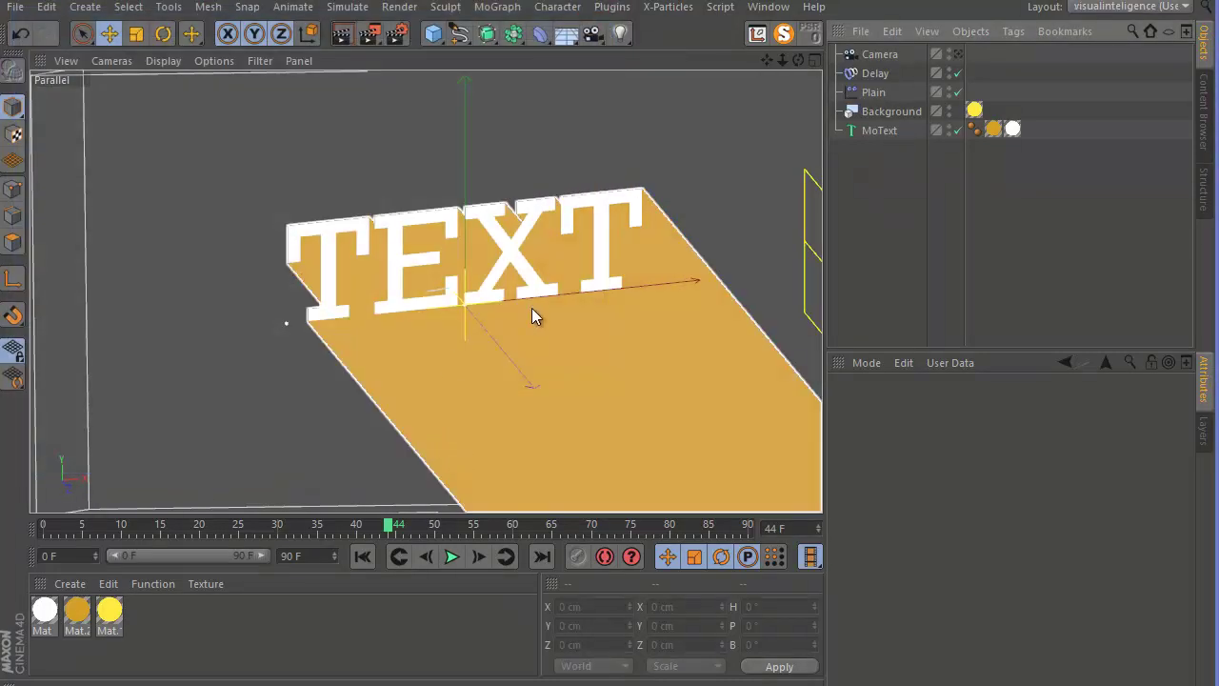
# Step: Switch back to the Startup layout and start Load Layout... from Window > Customization
pyautogui.click(1181, 8)
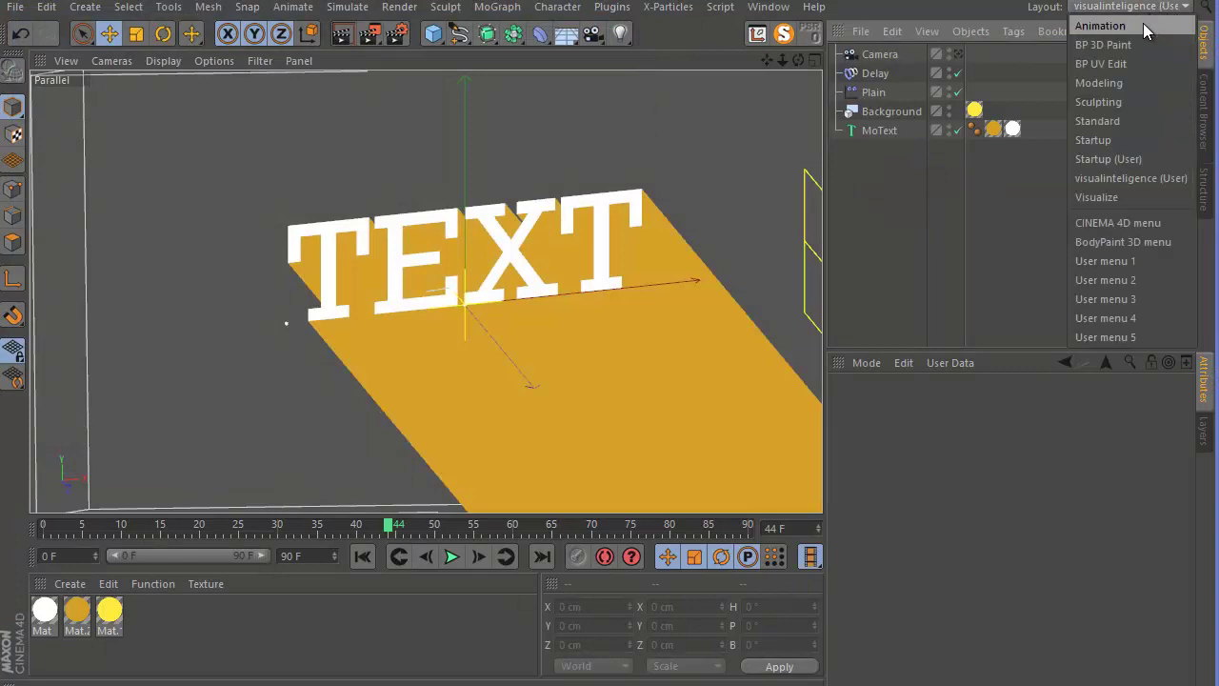
pyautogui.click(1134, 139)
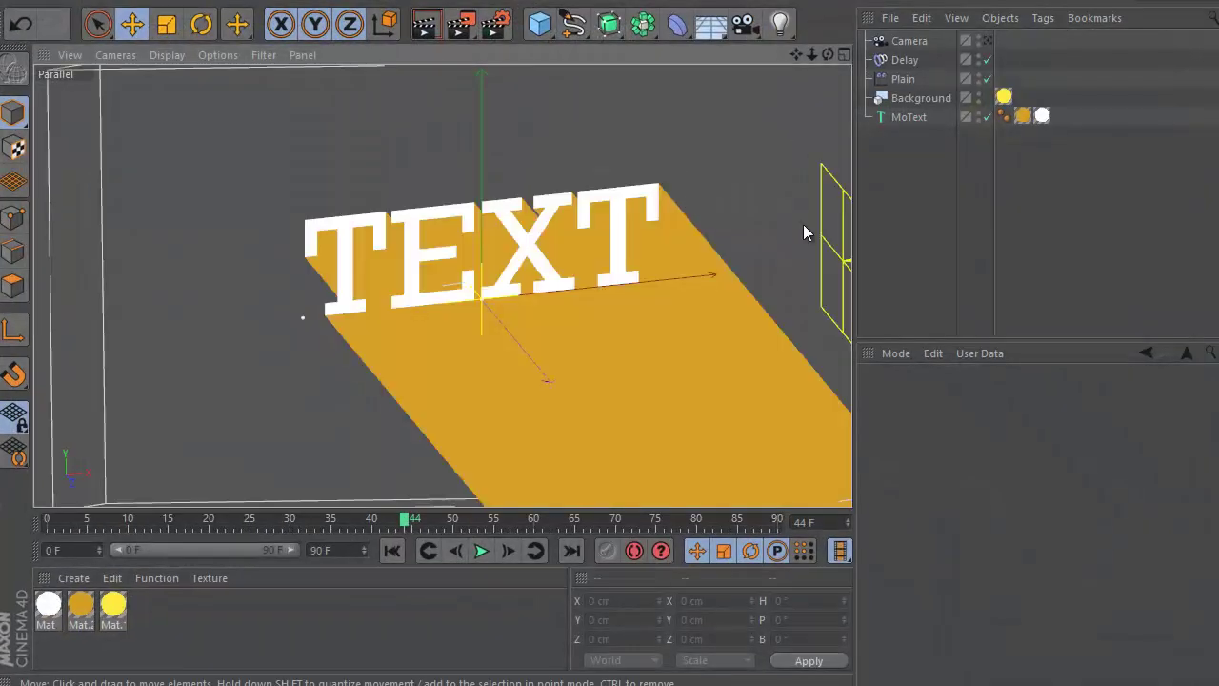
pyautogui.click(777, 3)
pyautogui.moveTo(838, 23)
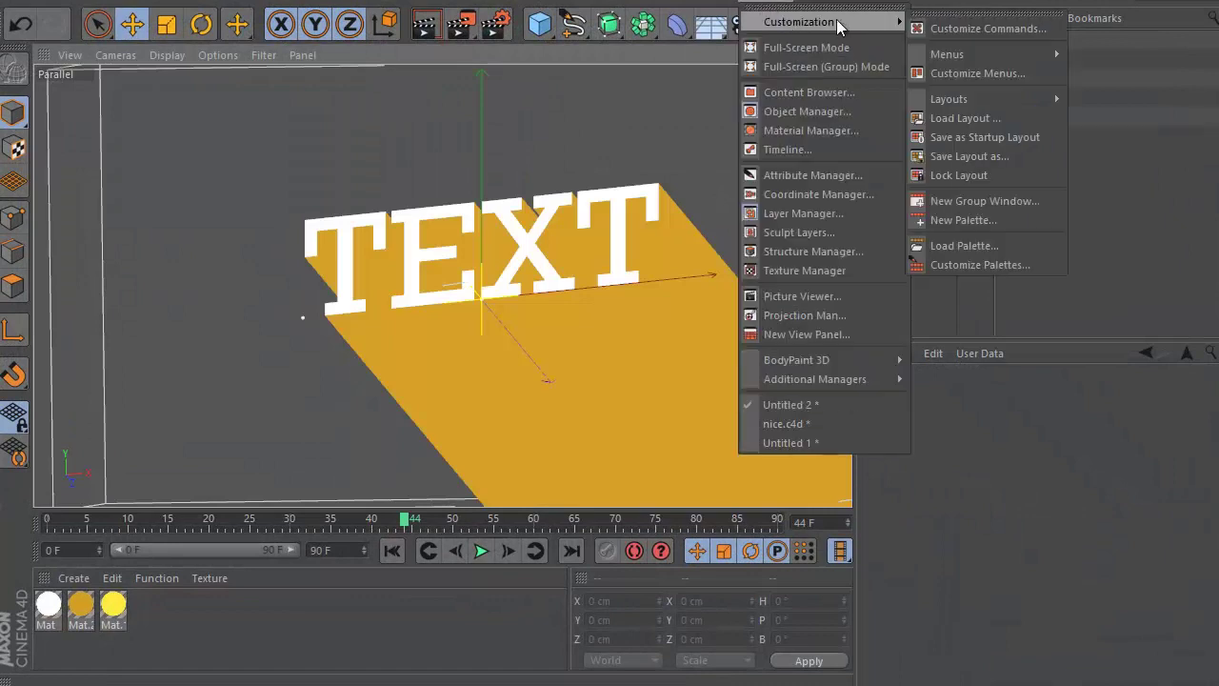
pyautogui.moveTo(1027, 99)
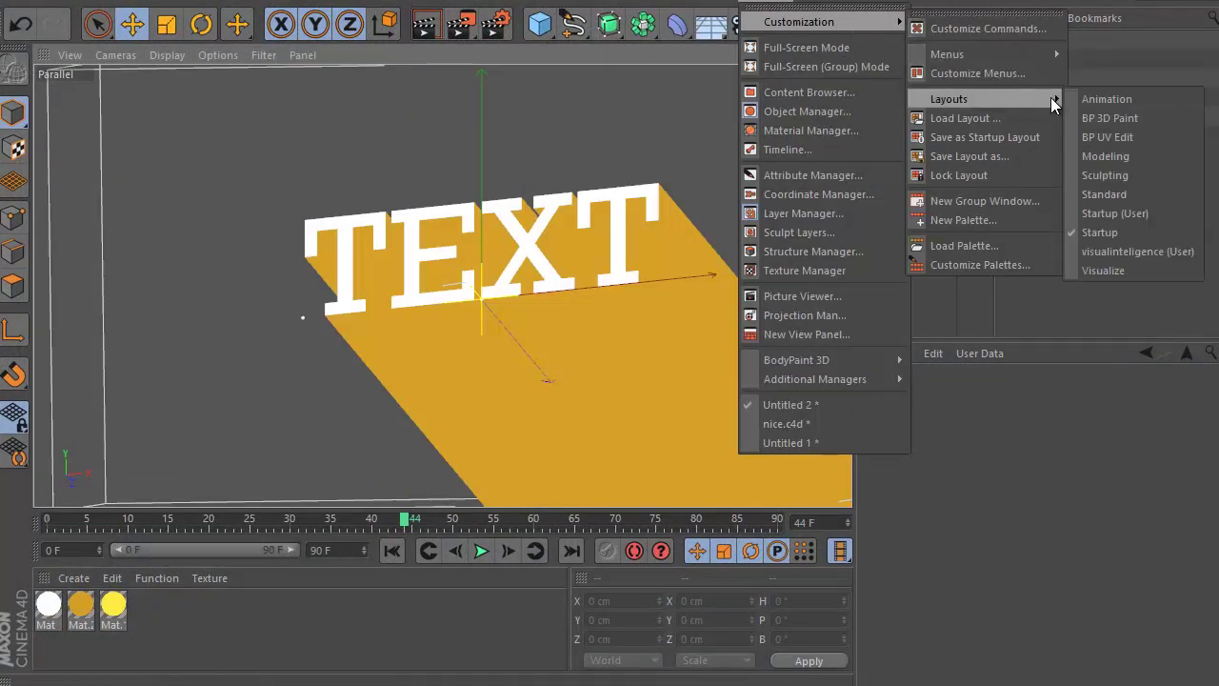
pyautogui.click(994, 116)
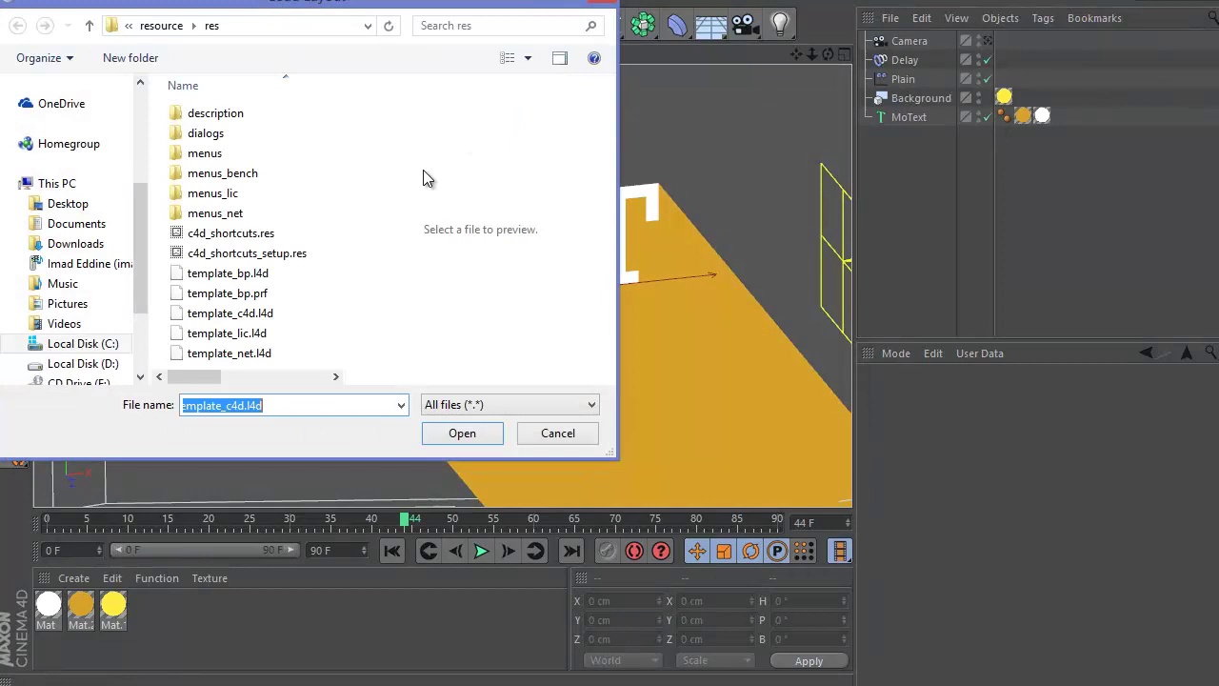
# Step: Load visualinteligence.l4d from the Desktop
pyautogui.click(48, 204)
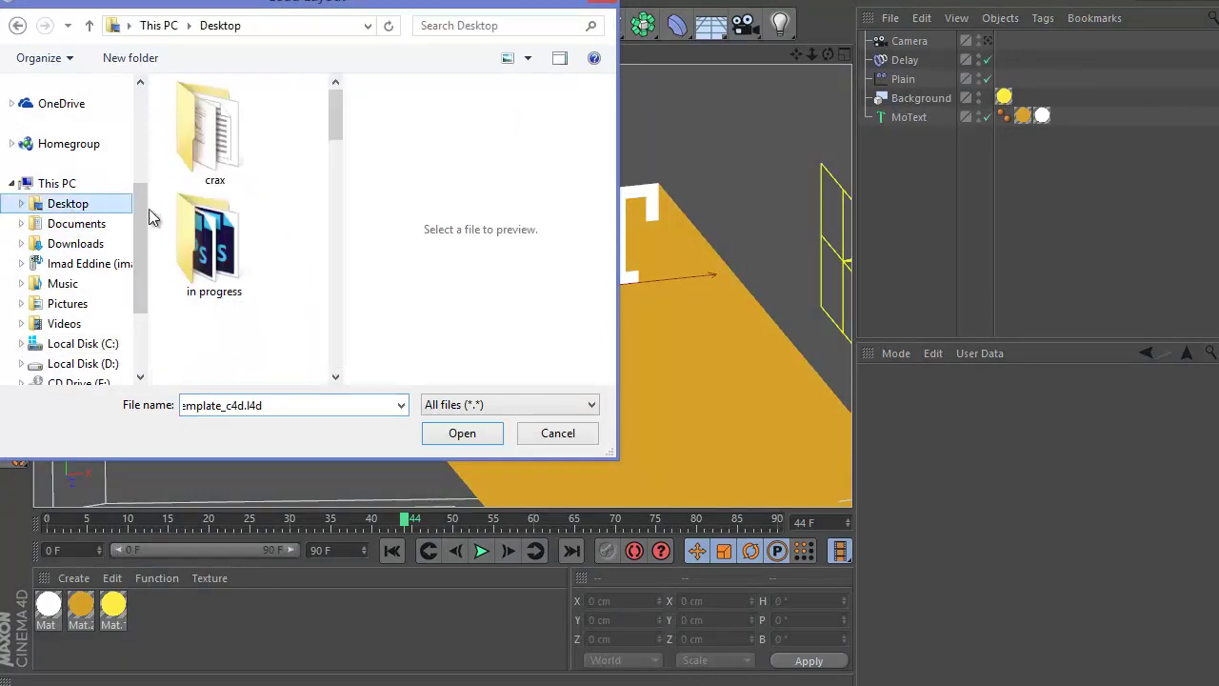
pyautogui.scroll(-2, 264, 185)
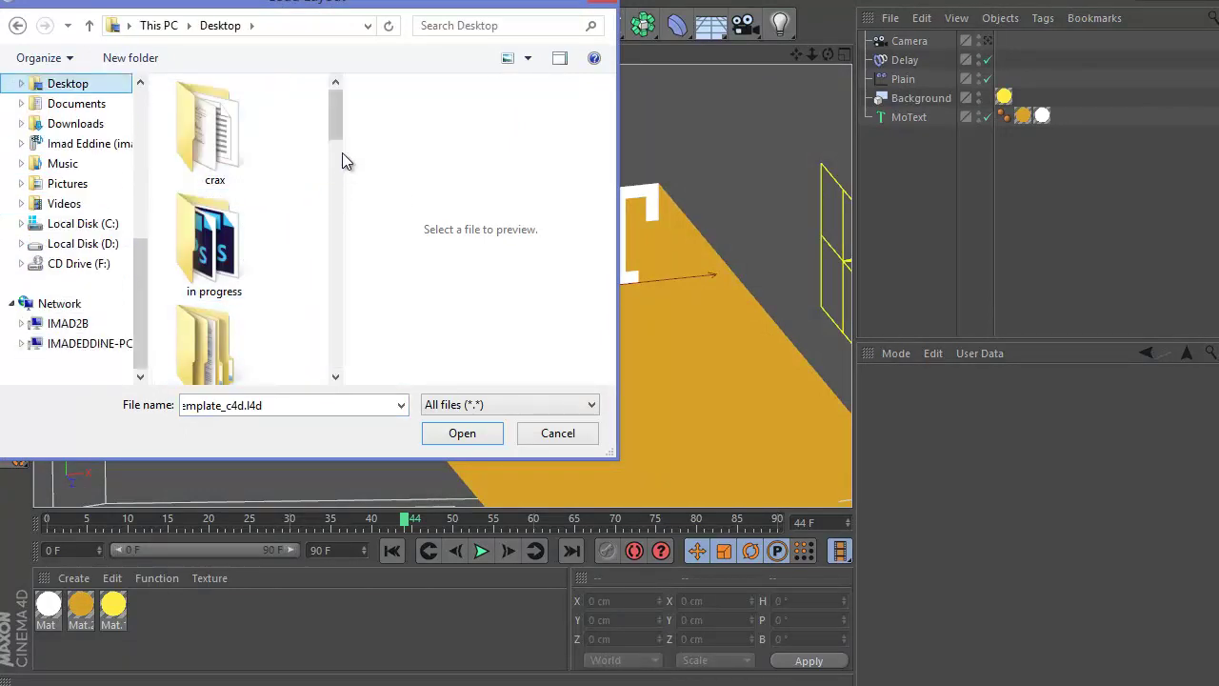
pyautogui.moveTo(336, 126); pyautogui.dragTo(313, 384)
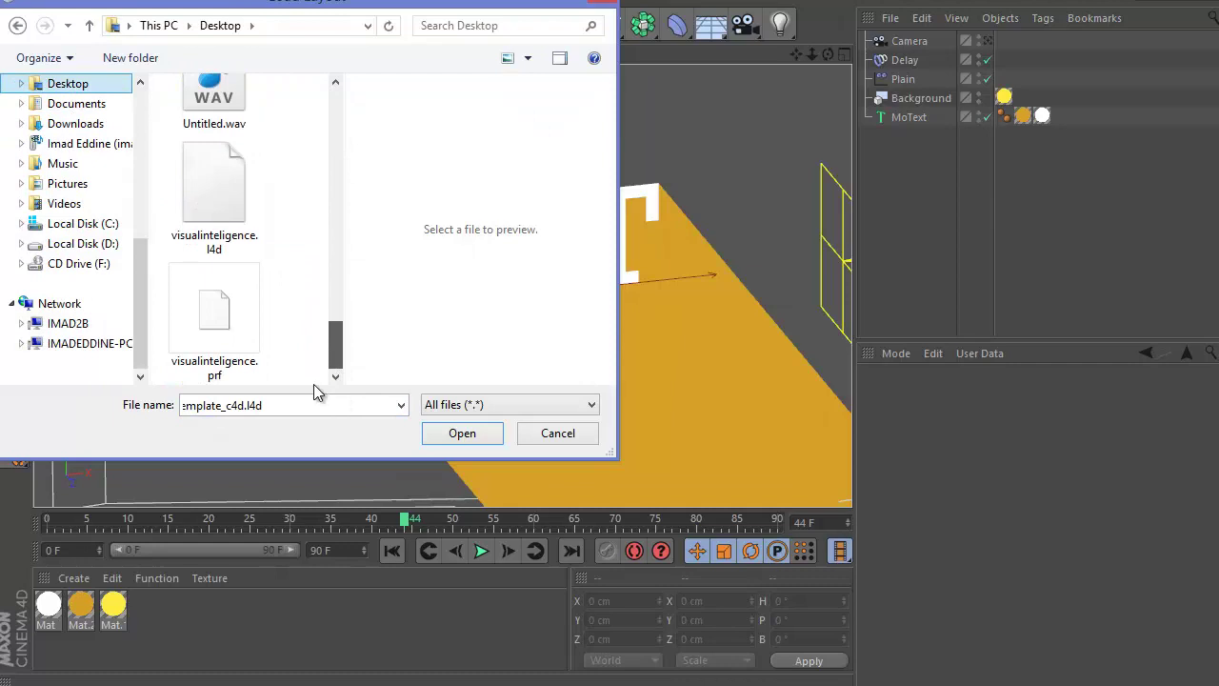
pyautogui.click(216, 322)
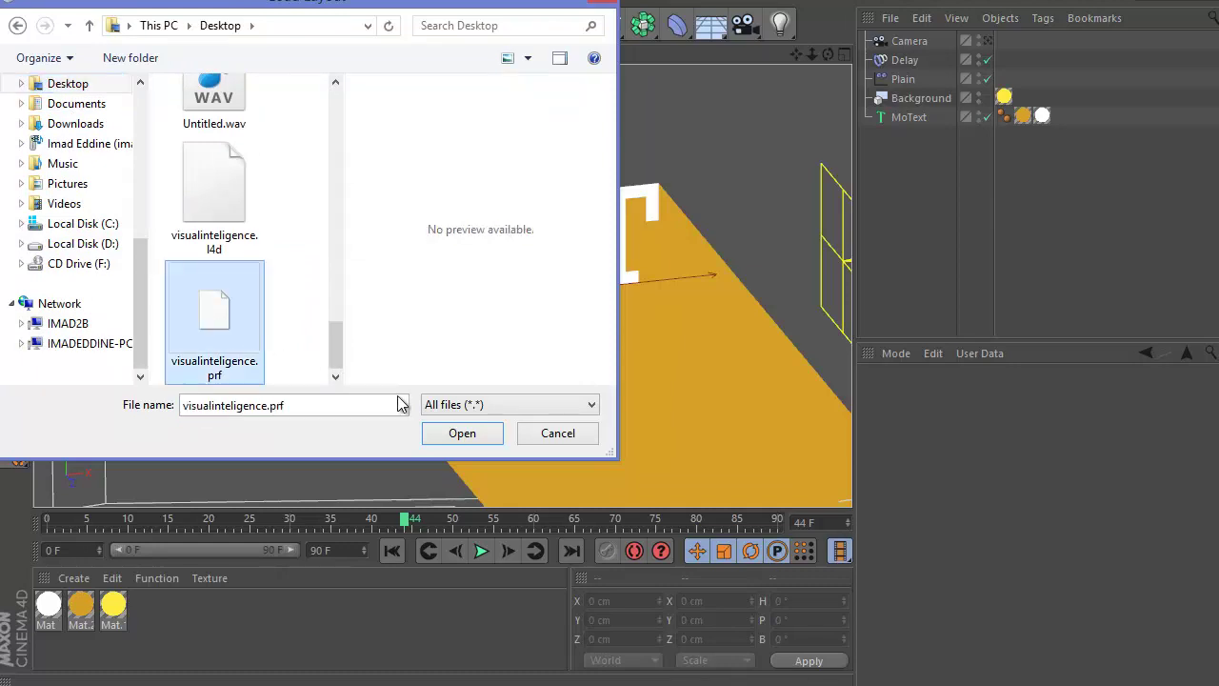
pyautogui.click(235, 216)
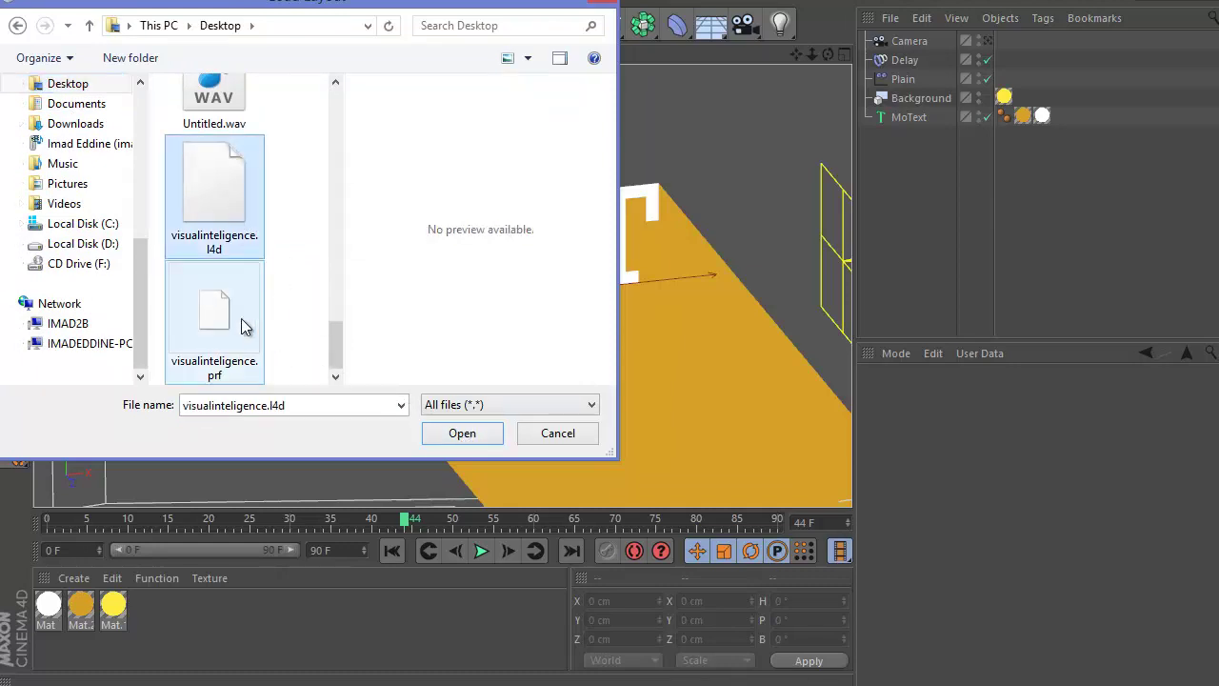
pyautogui.click(463, 432)
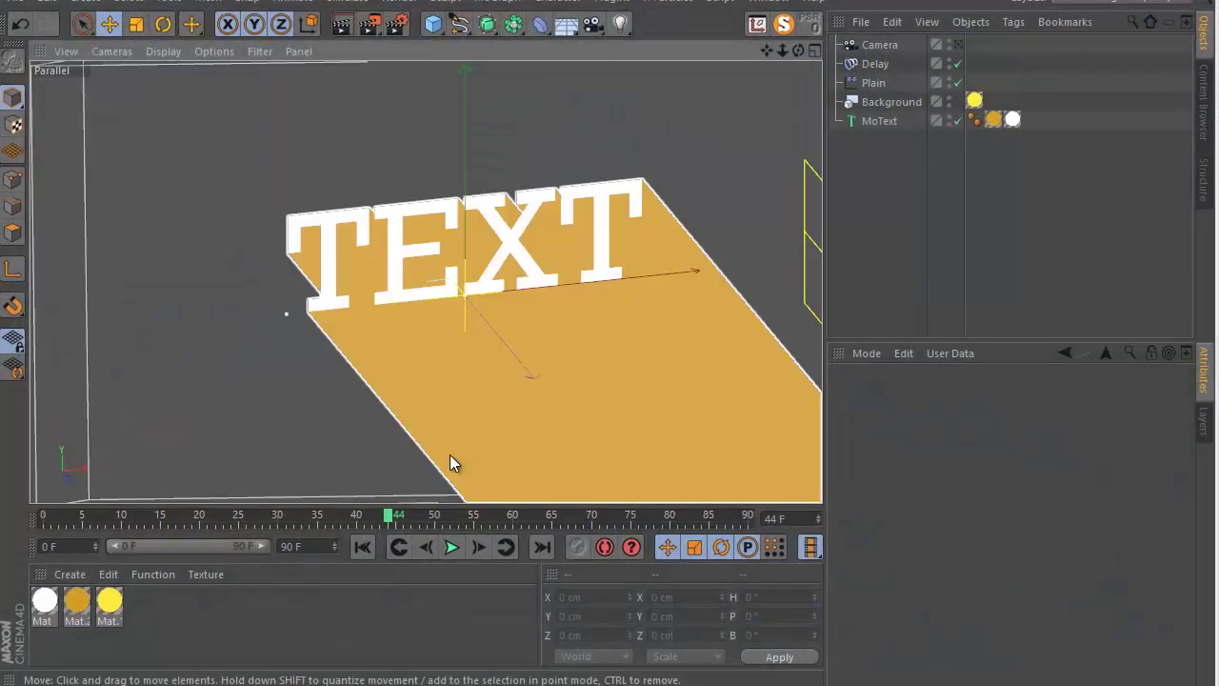